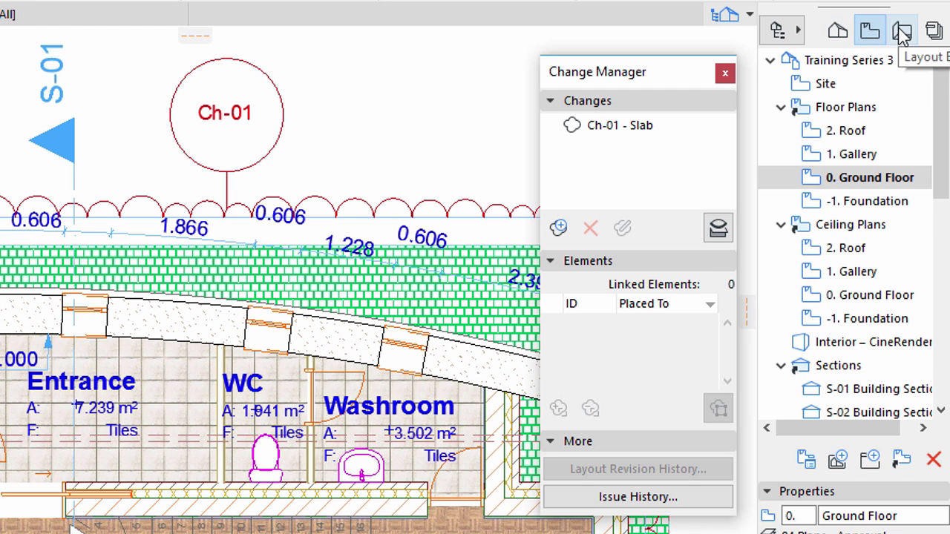
# Step: Switch the Navigator from the Project Map to the Layout Book
pyautogui.click(903, 31)
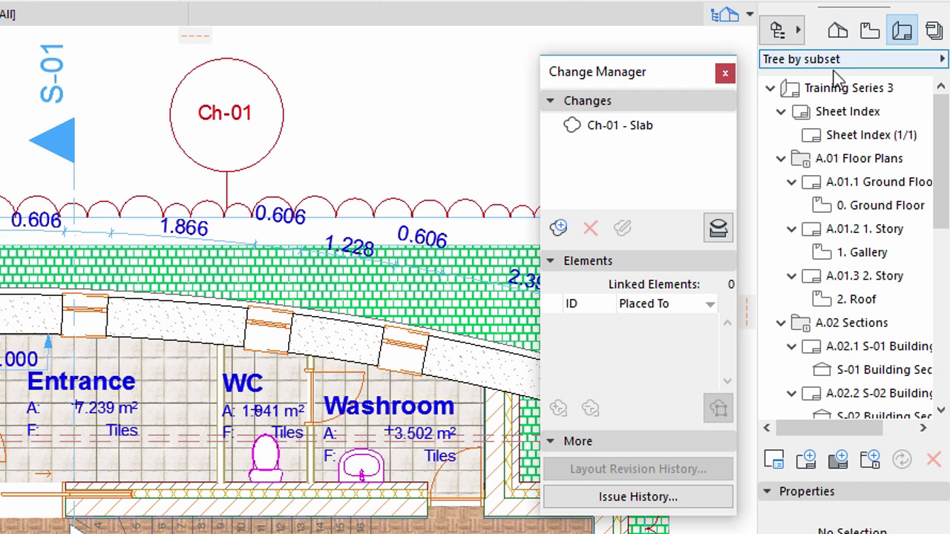
# Step: Update all layouts in the Training Series 3 layout book using its context menu Update command
pyautogui.click(800, 91)
pyautogui.rightClick(801, 92)
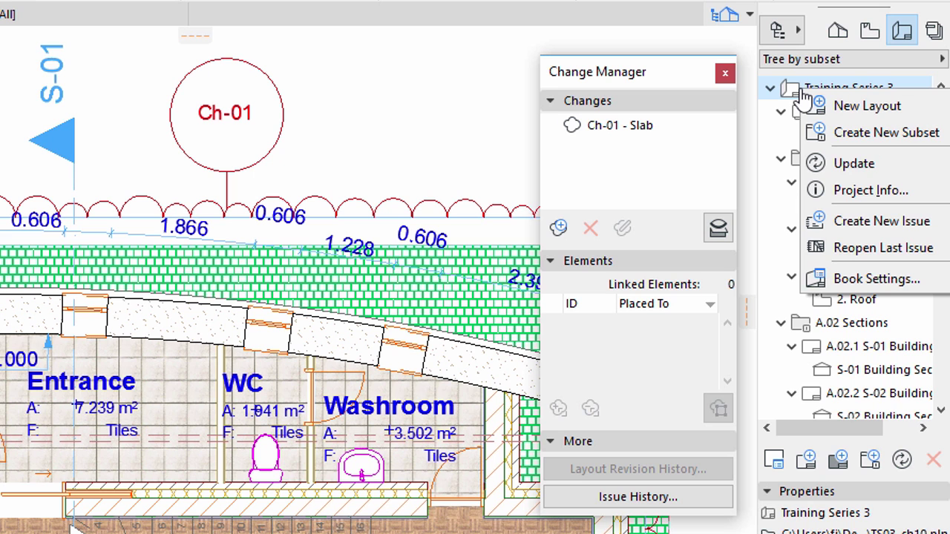
pyautogui.click(814, 167)
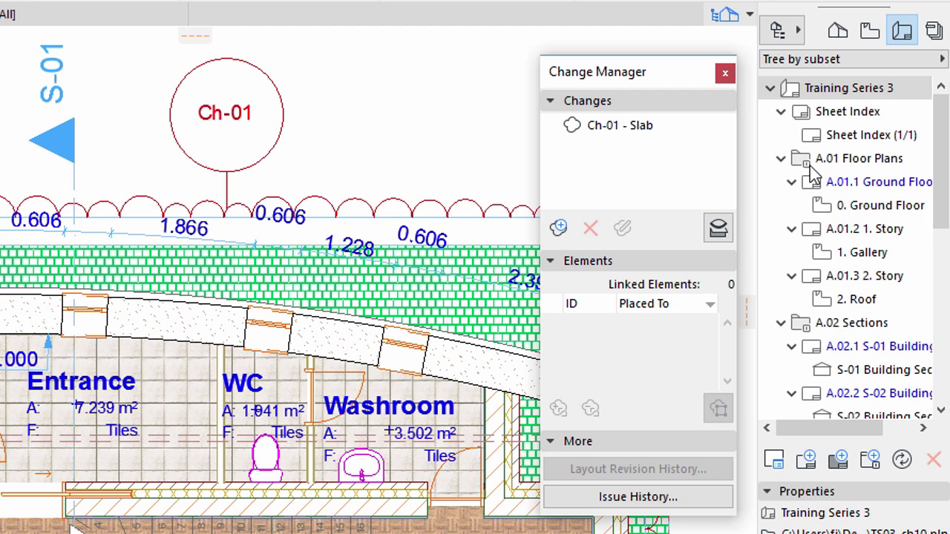
pyautogui.moveTo(946, 116)
pyautogui.mouseDown()
pyautogui.moveTo(939, 290)
pyautogui.moveTo(942, 109)
pyautogui.mouseUp()
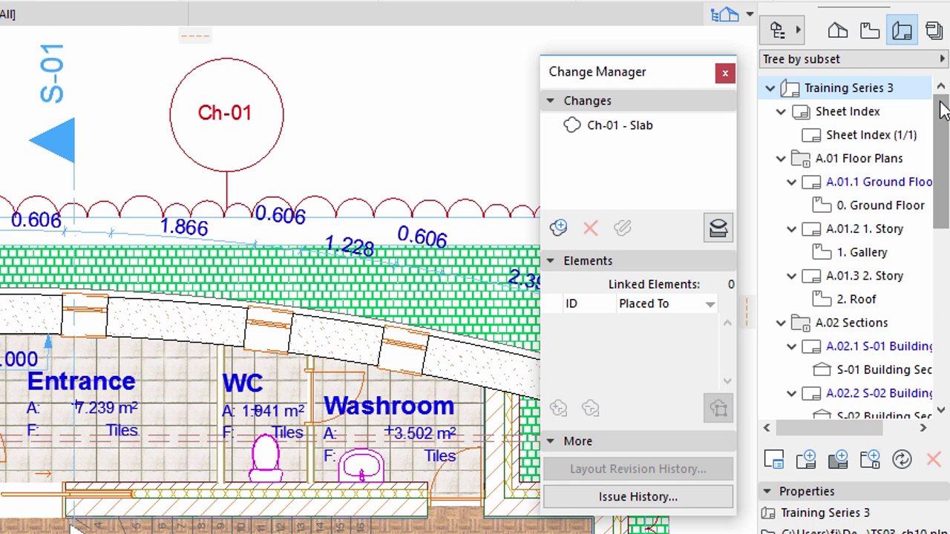
# Step: Open the S-01 Building Section view from the Sections list in the View Map
pyautogui.click(869, 38)
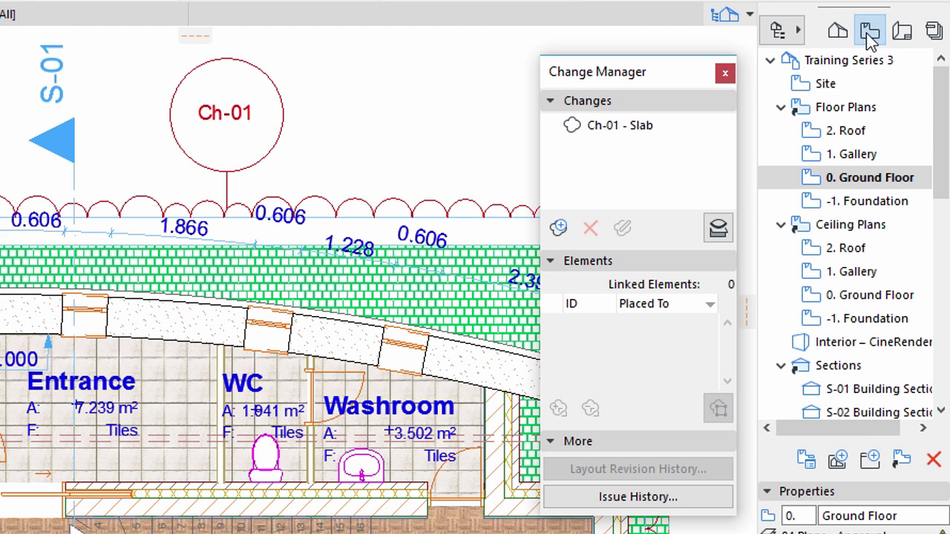
pyautogui.moveTo(935, 159); pyautogui.dragTo(933, 206)
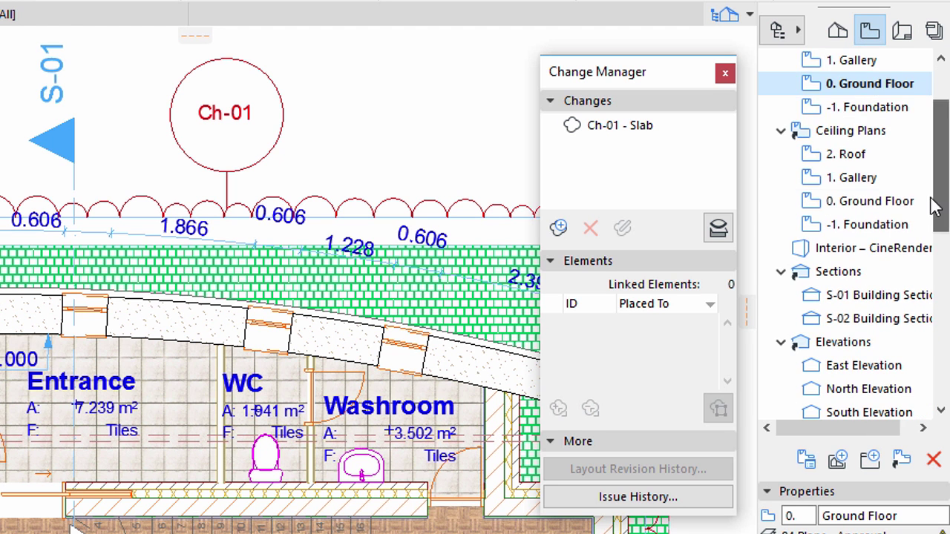
pyautogui.click(795, 304)
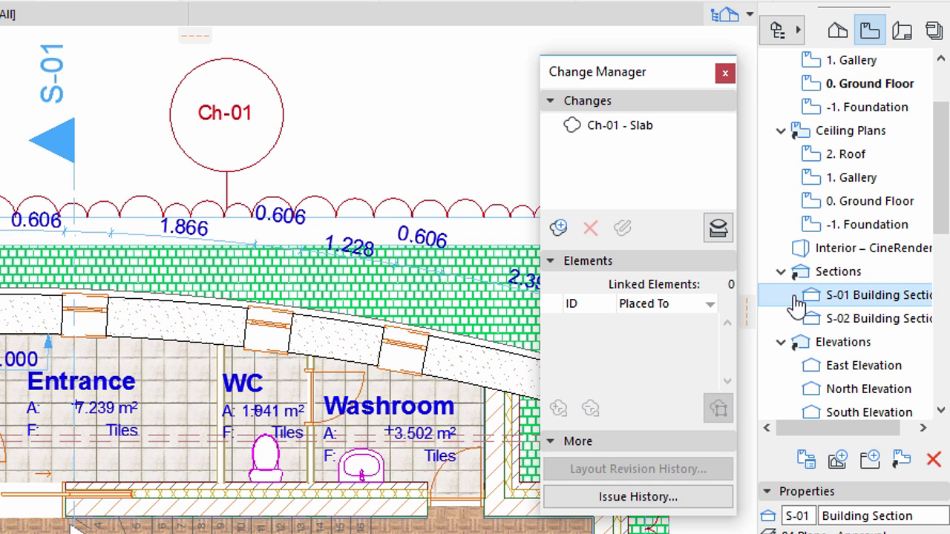
pyautogui.doubleClick(795, 304)
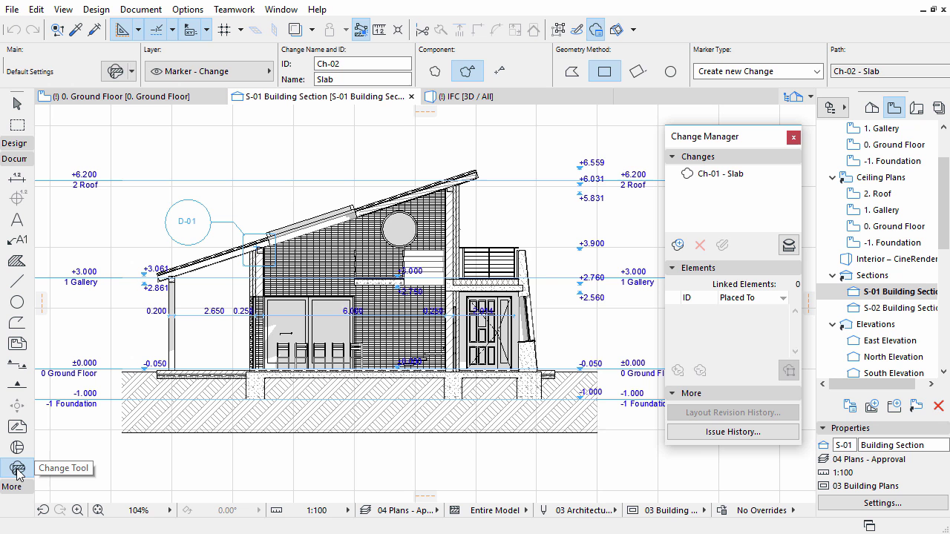
# Step: Set the Change Tool default marker type to Place linked marker referencing Ch-01 - Slab
pyautogui.click(115, 72)
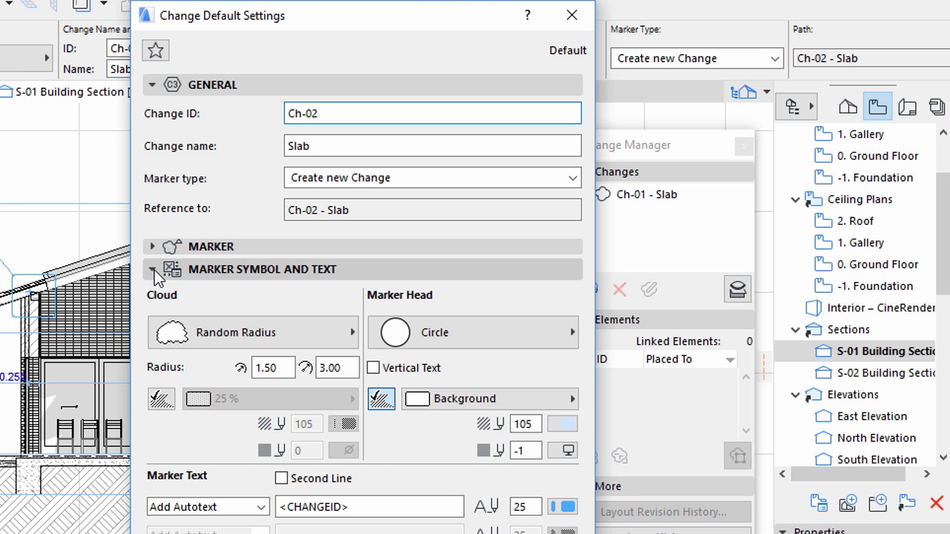
pyautogui.click(348, 230)
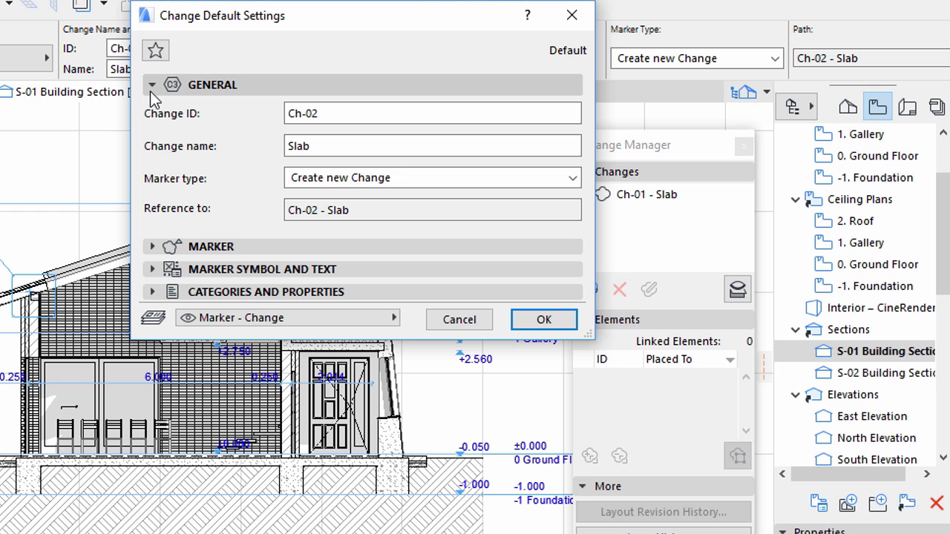
pyautogui.click(574, 181)
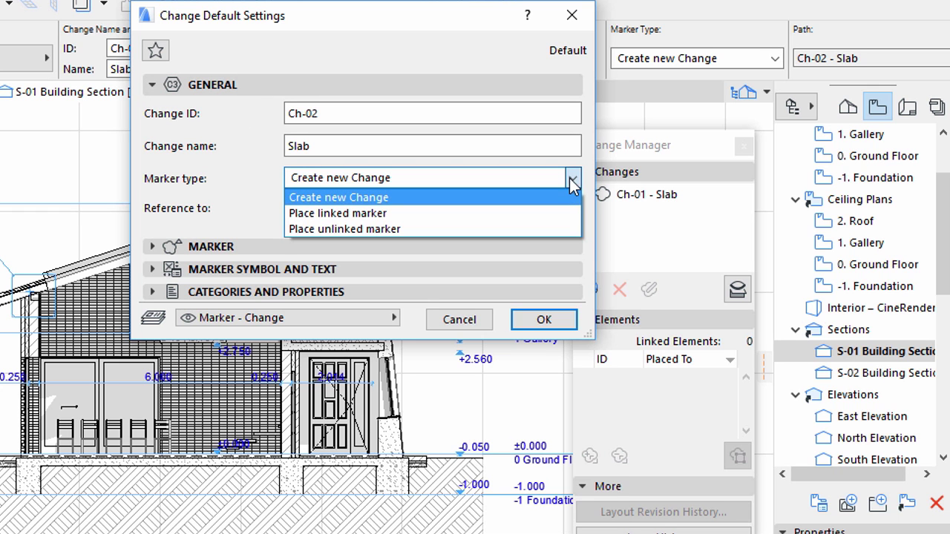
pyautogui.click(544, 213)
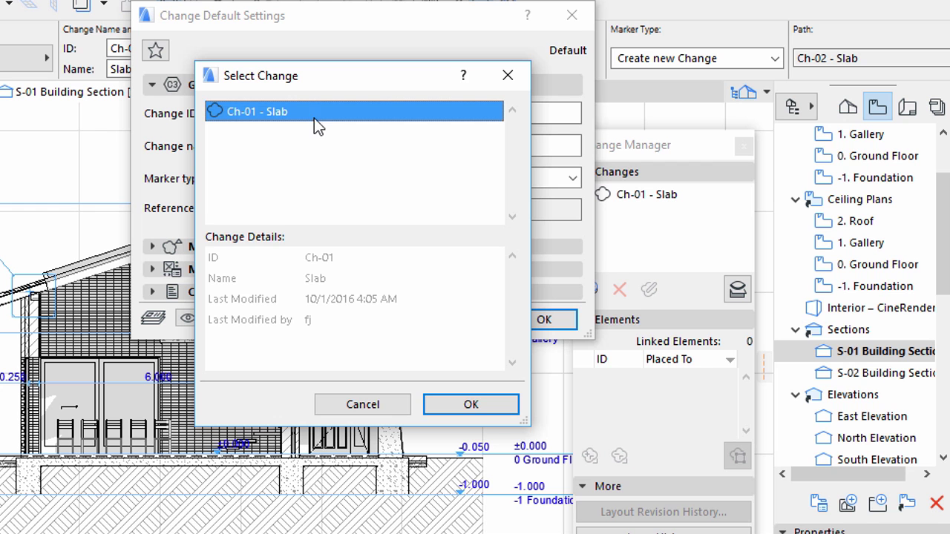
pyautogui.click(488, 408)
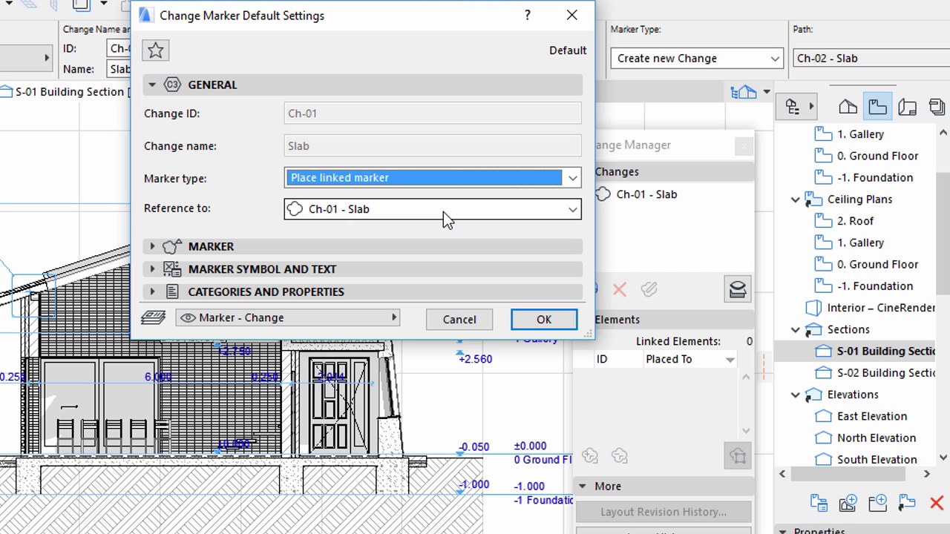
pyautogui.click(544, 320)
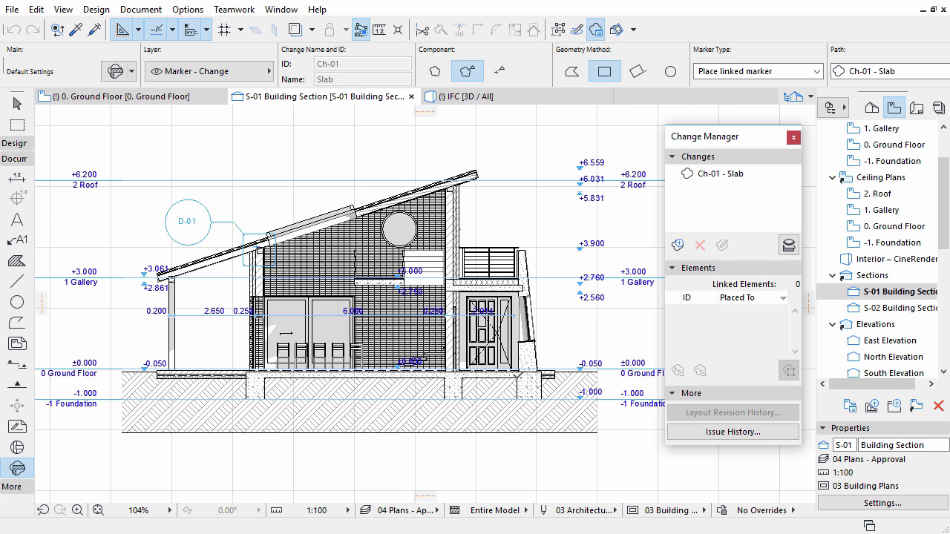
# Step: Draw a rectangular Ch-01 revision cloud below the door over the foundation and place its marker head
pyautogui.scroll(5, 628, 380)
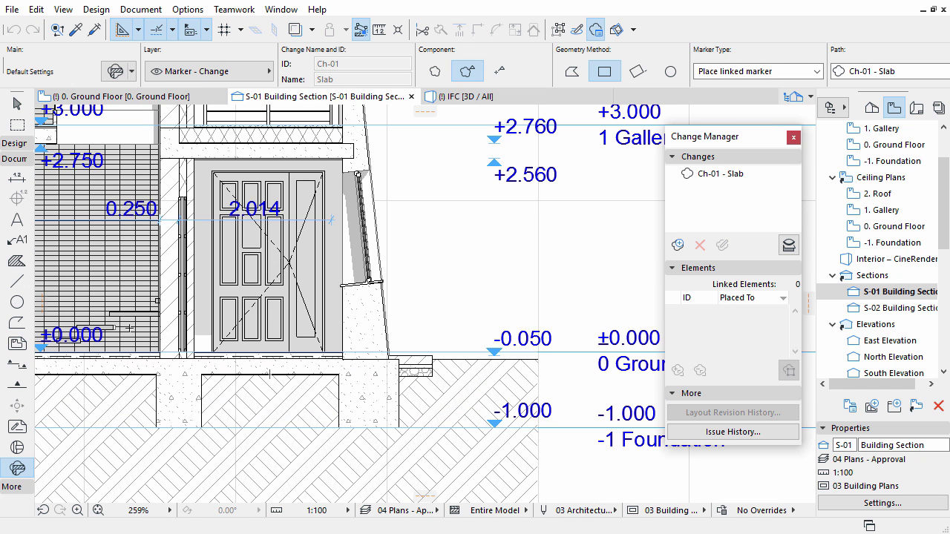
pyautogui.click(137, 346)
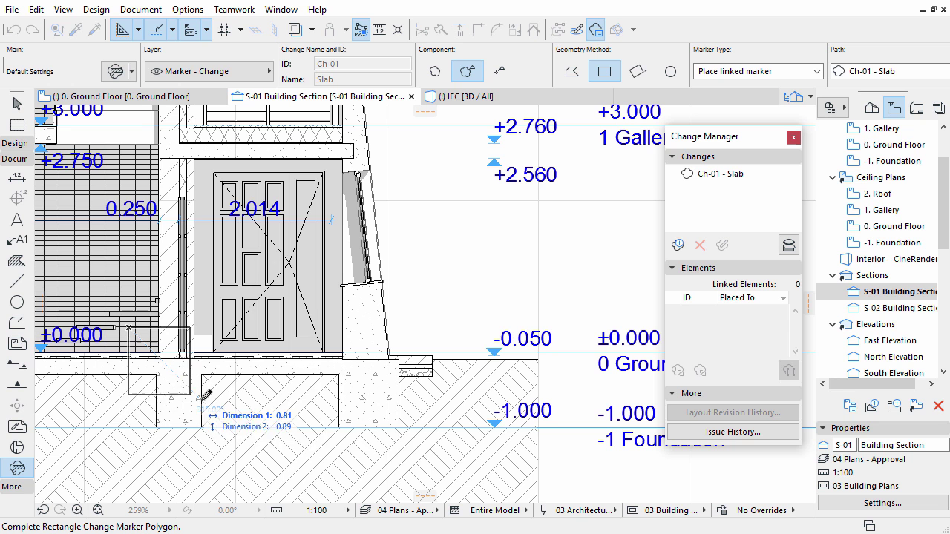
pyautogui.click(460, 409)
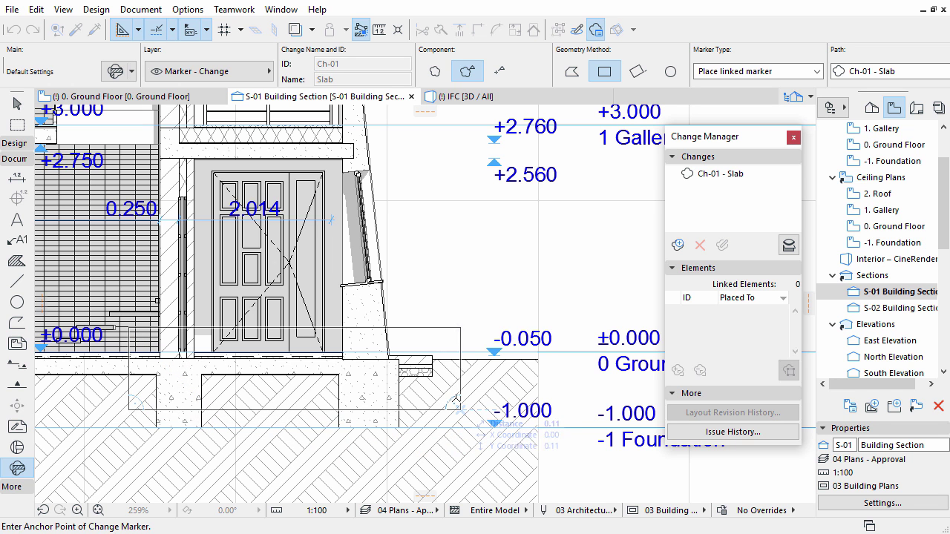
pyautogui.click(502, 246)
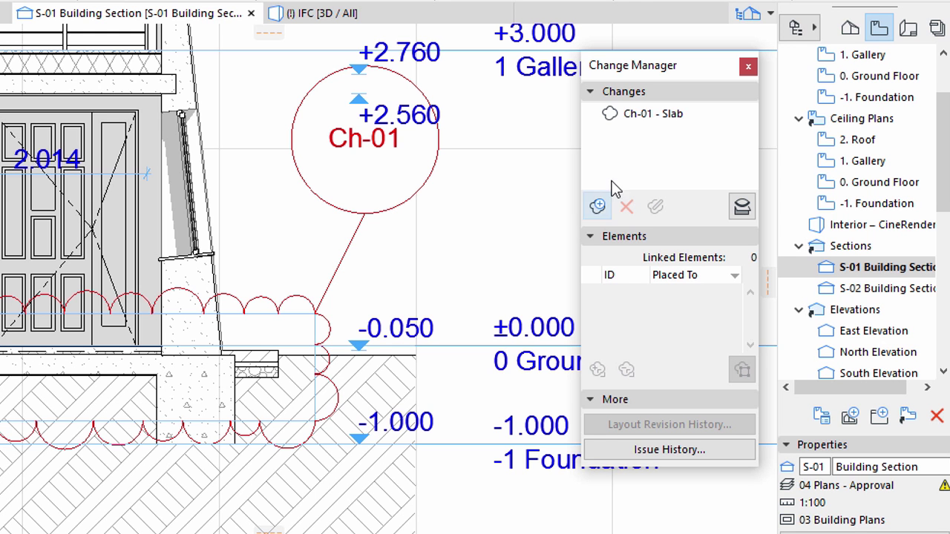
# Step: In the Change Manager, select Ch-01 - Slab and its S-01 Building Section marker row
pyautogui.click(710, 176)
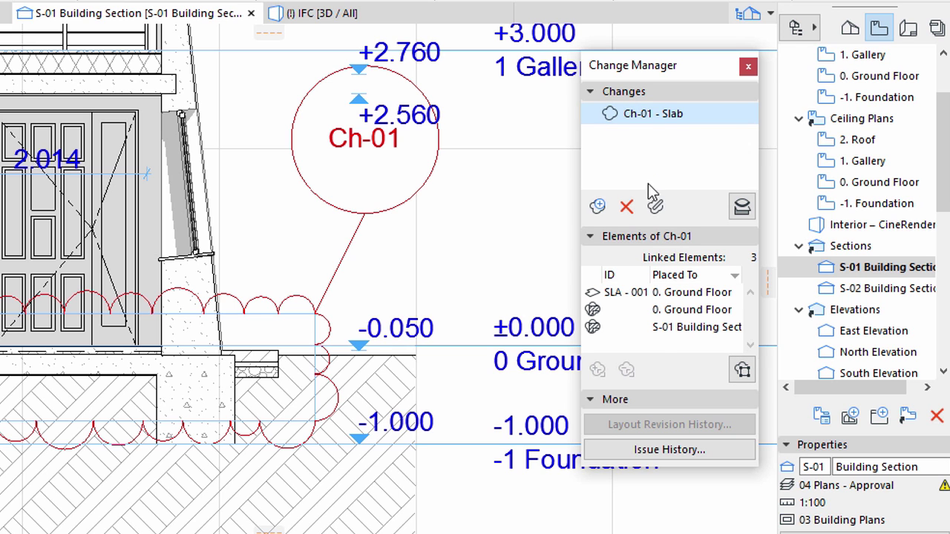
pyautogui.click(662, 338)
pyautogui.click(660, 333)
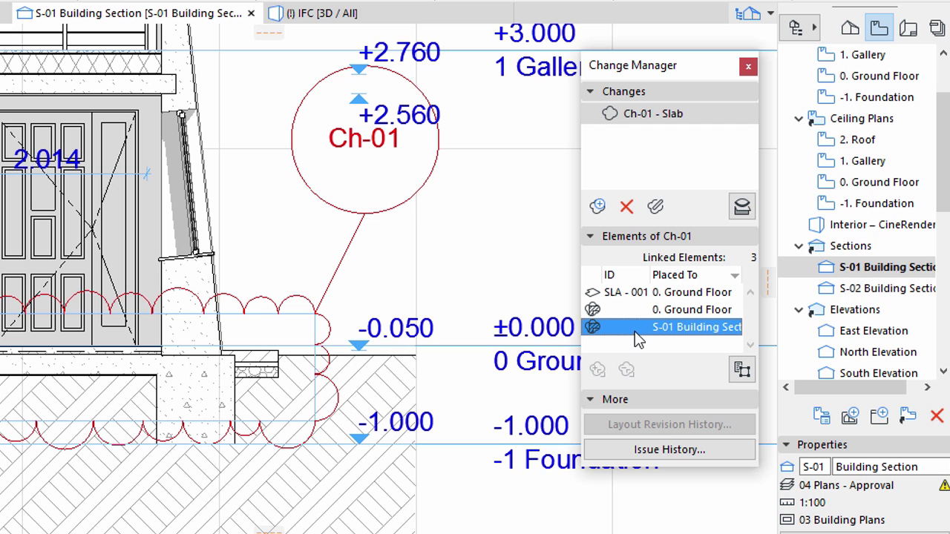
# Step: Create a new issue named 'Construction Revision', continuing past the outdated drawings warning
pyautogui.click(629, 451)
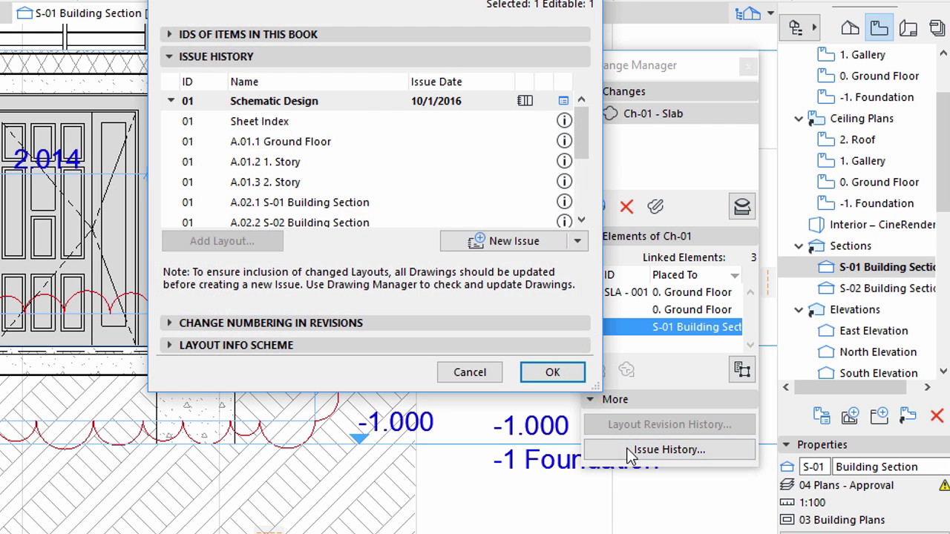
pyautogui.click(510, 244)
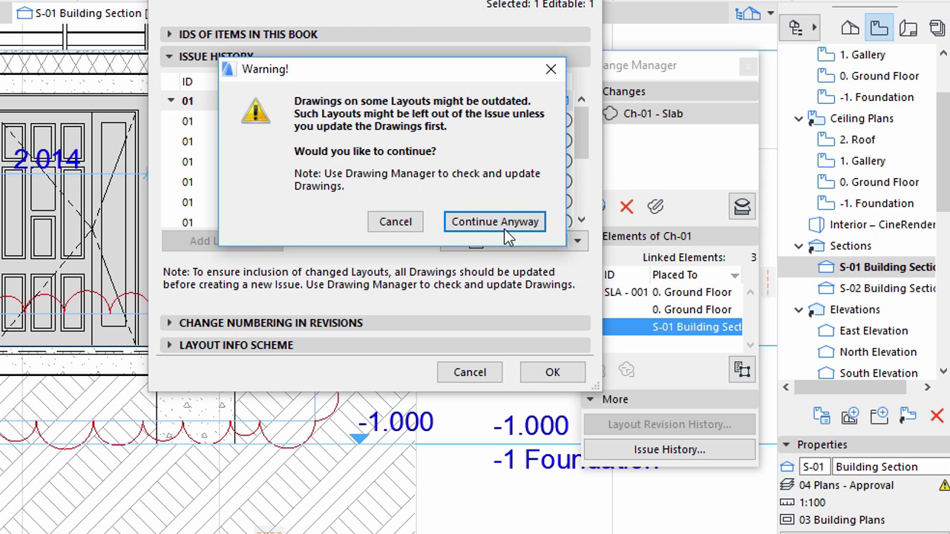
pyautogui.click(496, 222)
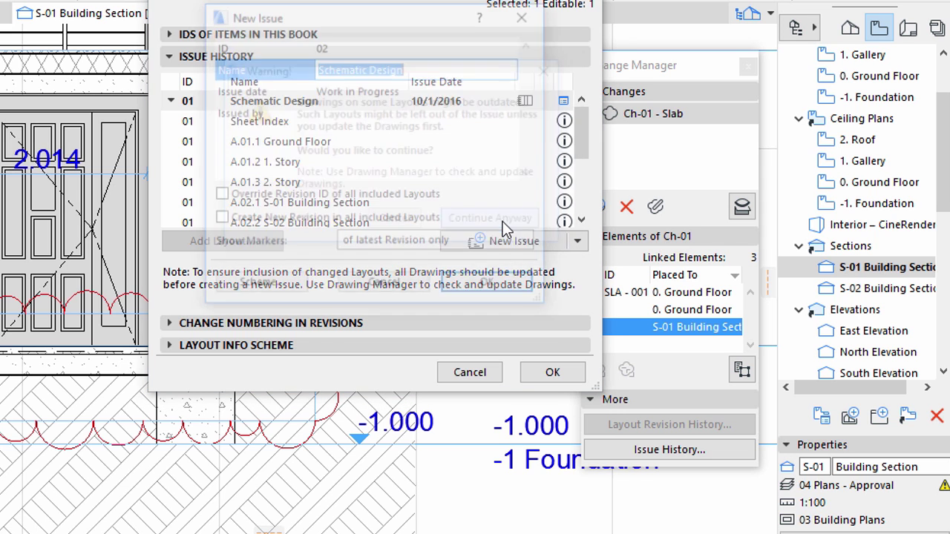
pyautogui.write('Co')
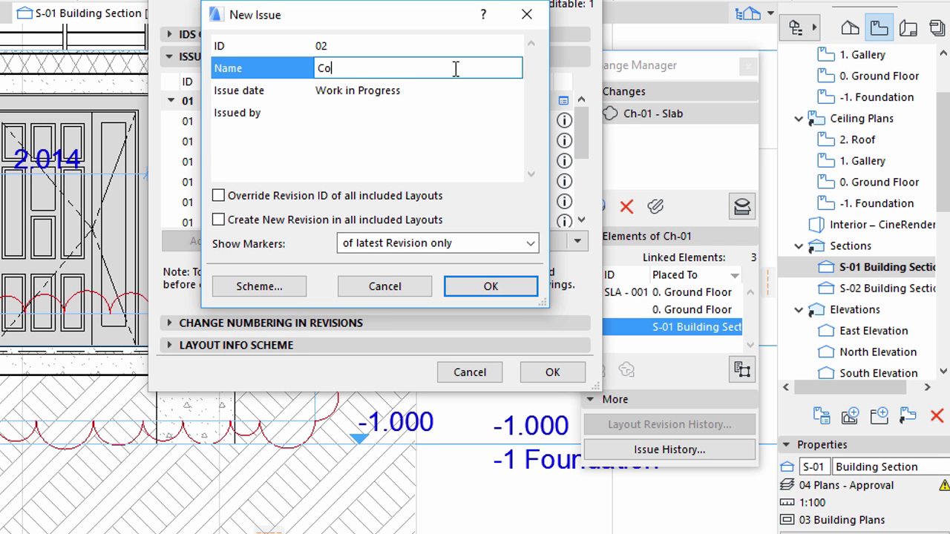
pyautogui.write('nstruction Revision')
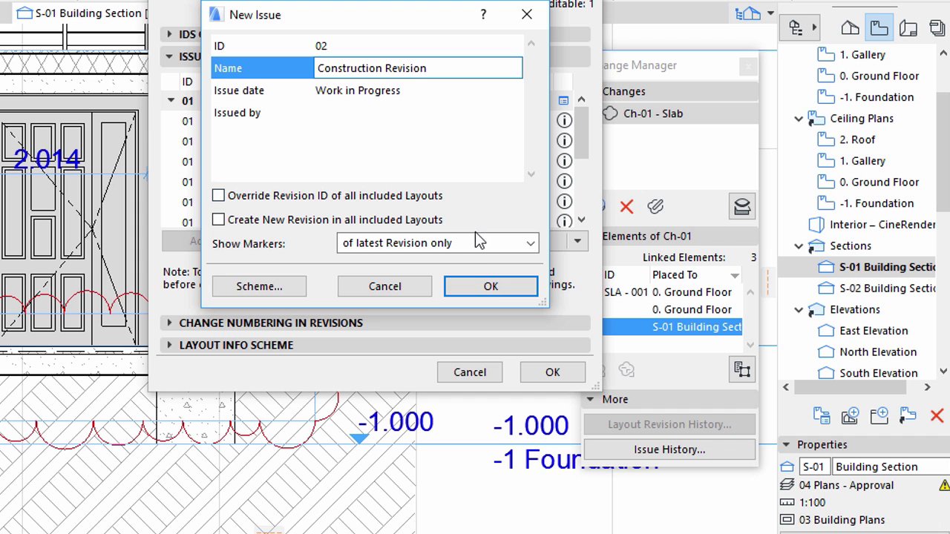
pyautogui.click(490, 288)
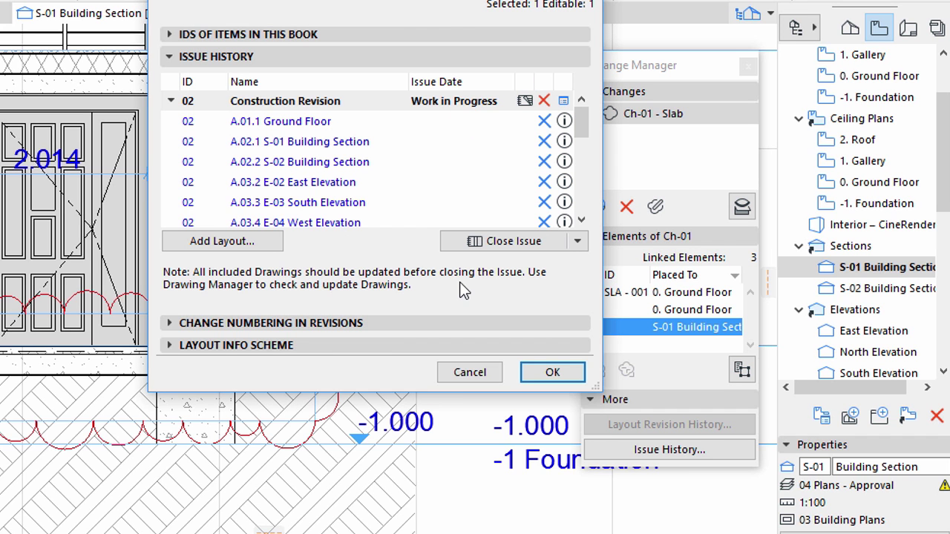
# Step: Remove the S-02, E-02, E-03, E-04 and A.05 Renderings layouts from the Construction Revision issue
pyautogui.moveTo(577, 162)
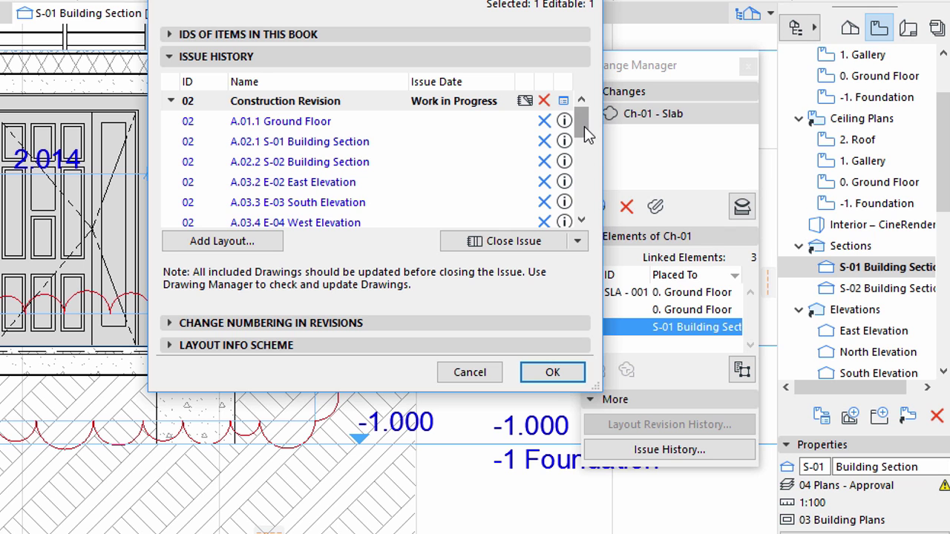
pyautogui.moveTo(583, 131); pyautogui.dragTo(585, 112)
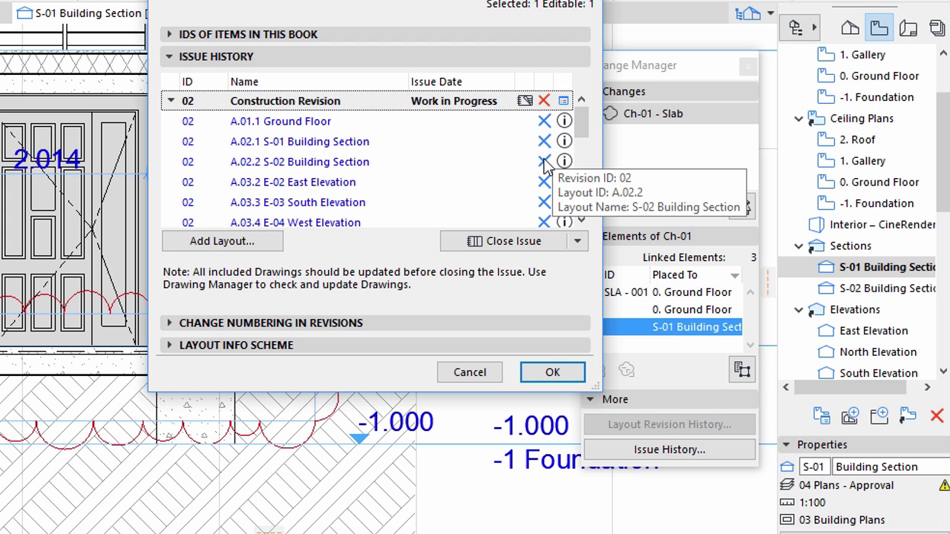
pyautogui.click(544, 162)
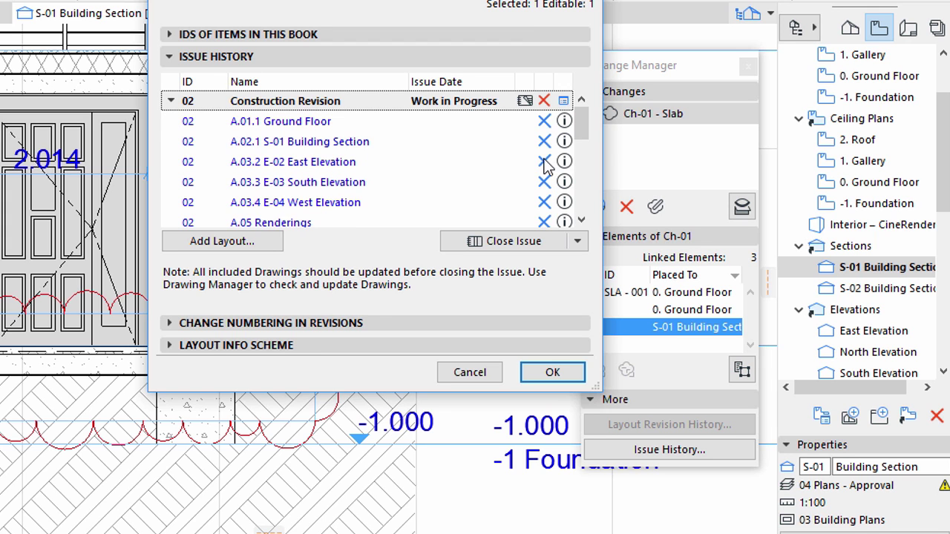
pyautogui.click(544, 162)
pyautogui.click(543, 162)
pyautogui.click(543, 161)
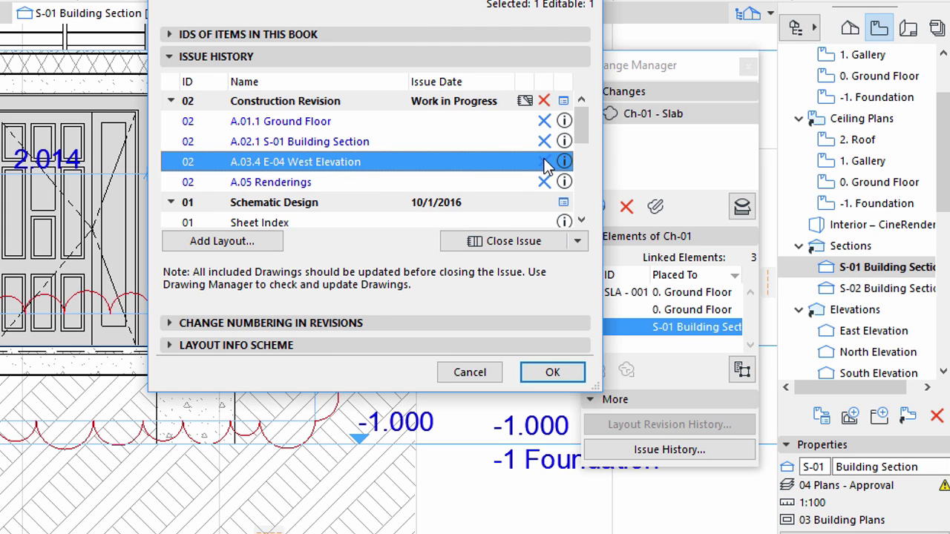
pyautogui.click(544, 162)
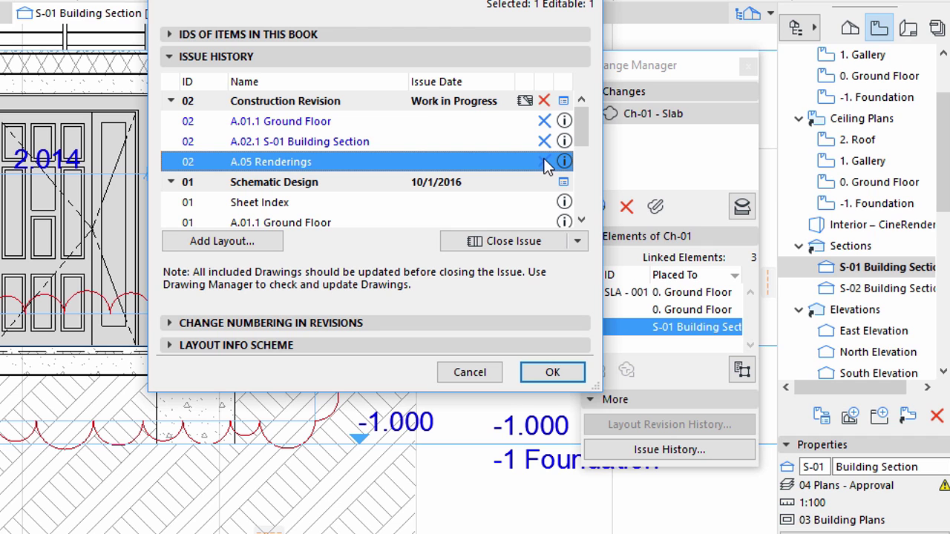
pyautogui.click(544, 162)
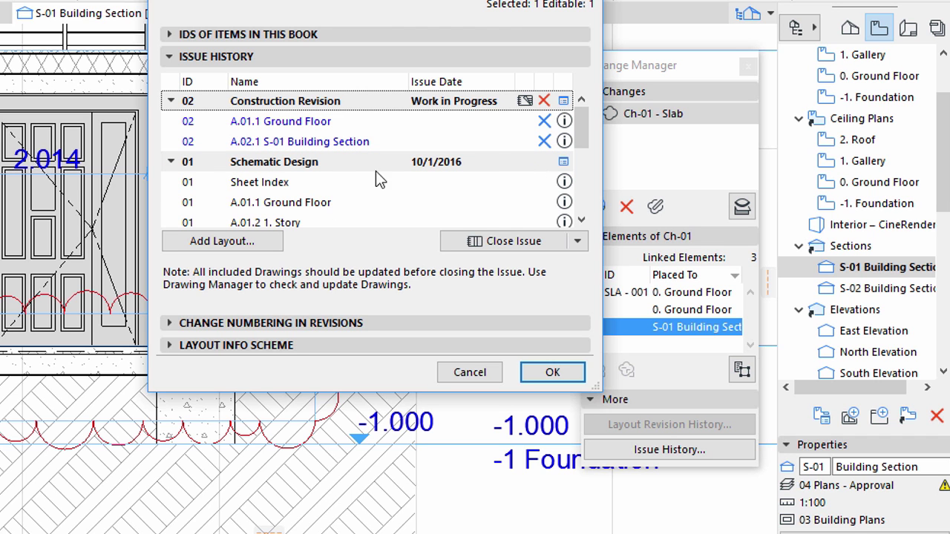
pyautogui.click(171, 162)
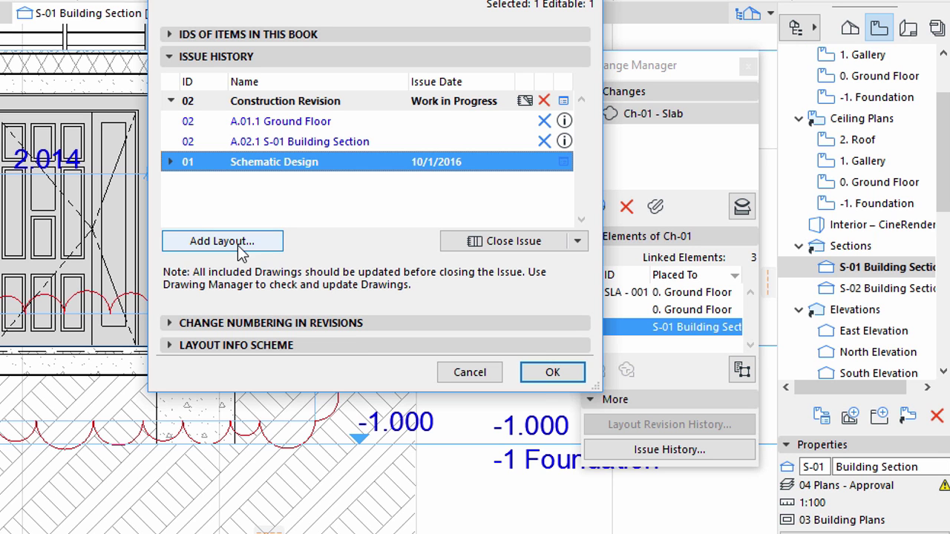
# Step: Close the Construction Revision issue and confirm the Issue History changes
pyautogui.click(506, 242)
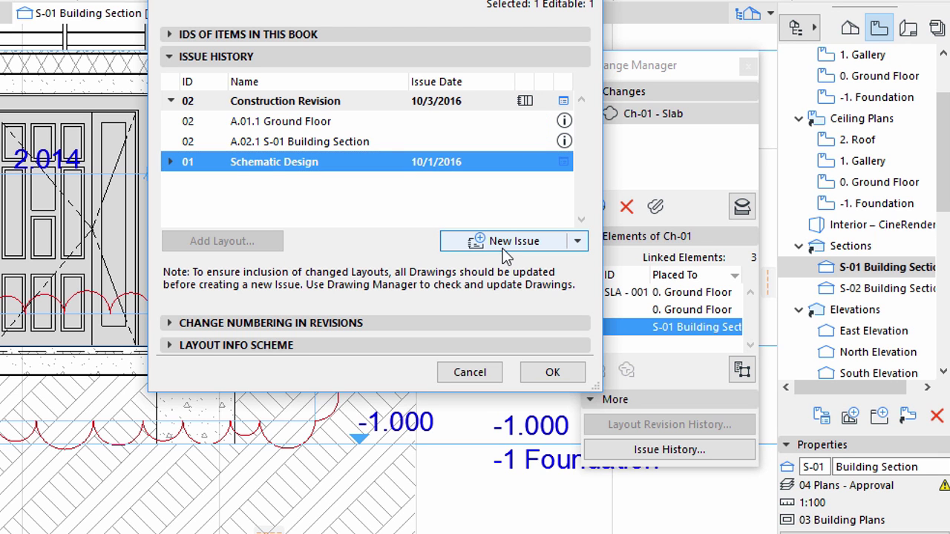
pyautogui.click(552, 373)
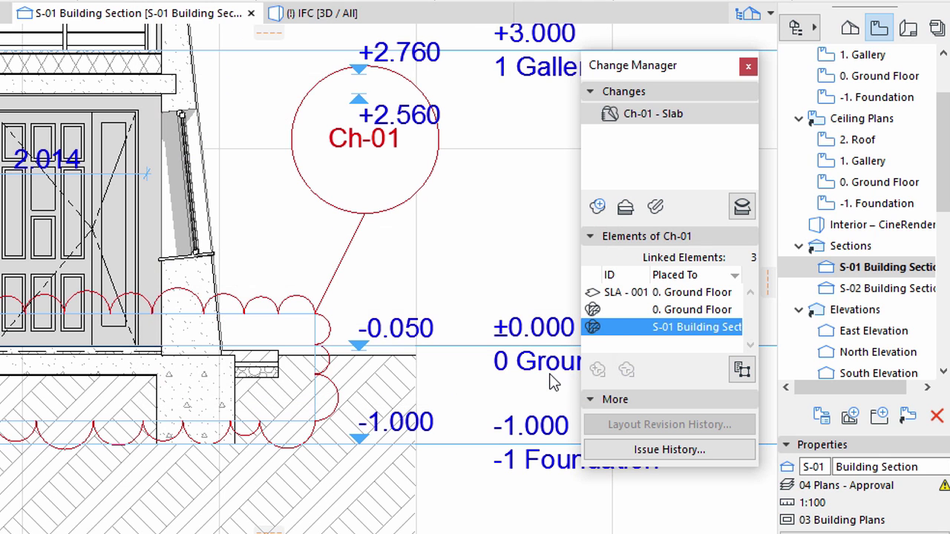
pyautogui.click(908, 28)
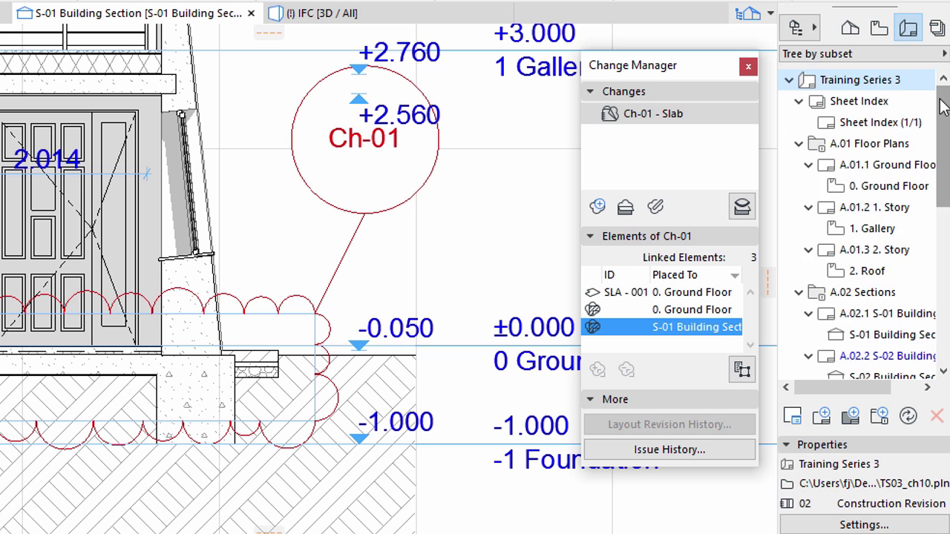
pyautogui.moveTo(942, 104); pyautogui.dragTo(942, 268)
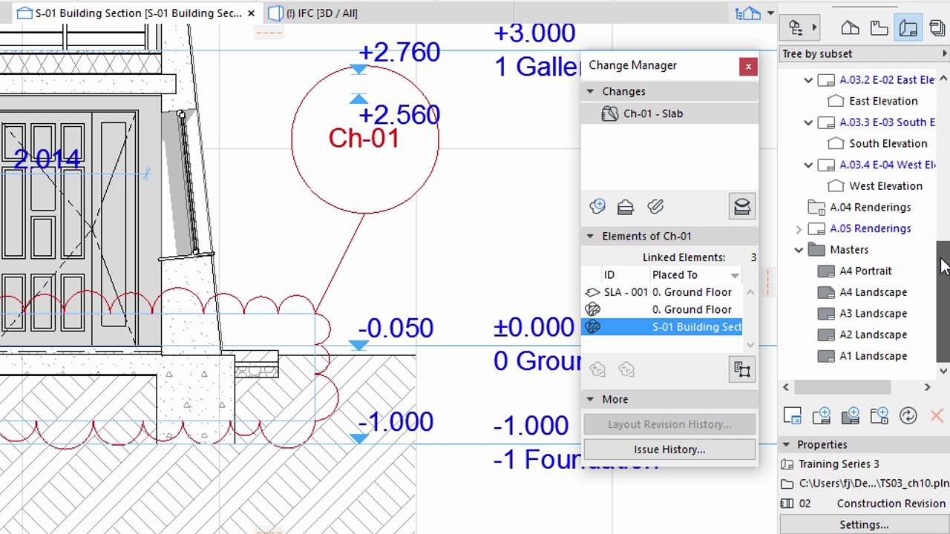
pyautogui.moveTo(943, 267); pyautogui.dragTo(941, 110)
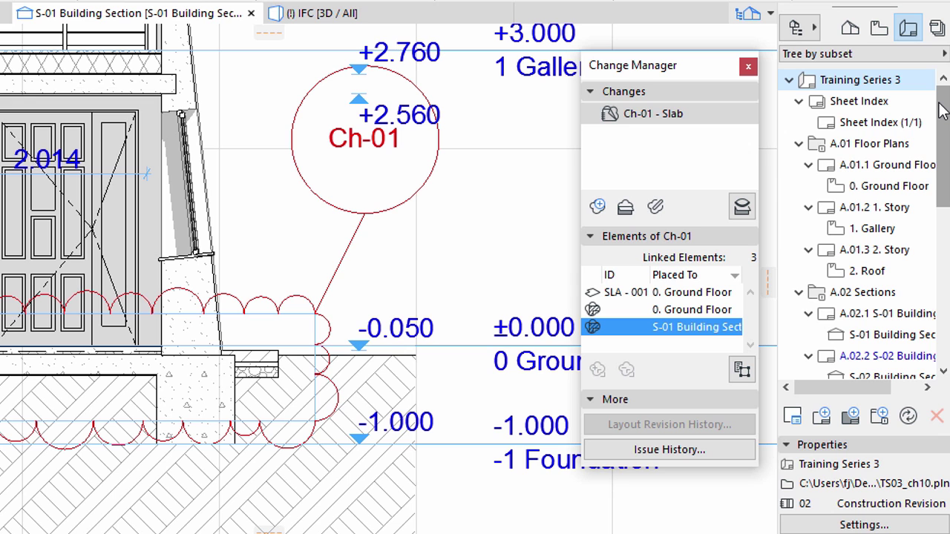
pyautogui.click(937, 28)
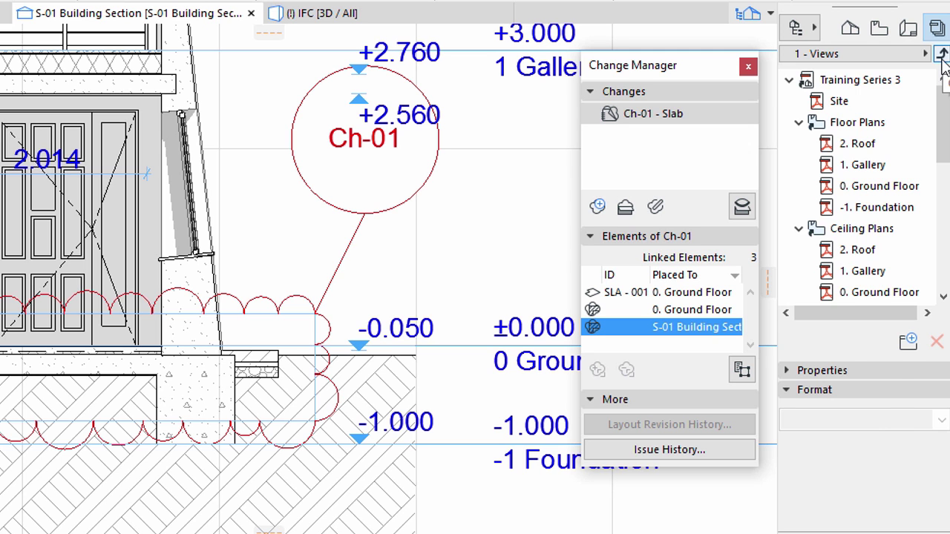
pyautogui.click(941, 55)
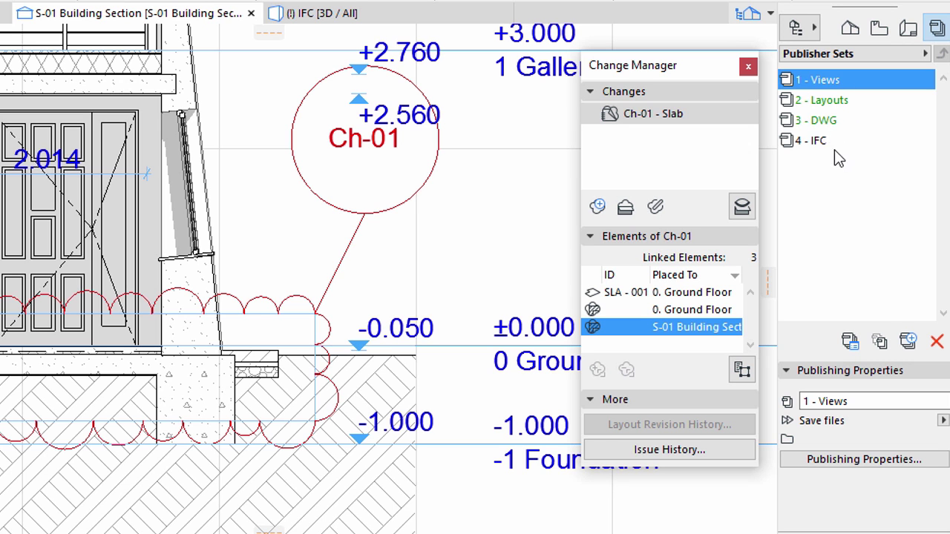
pyautogui.doubleClick(821, 100)
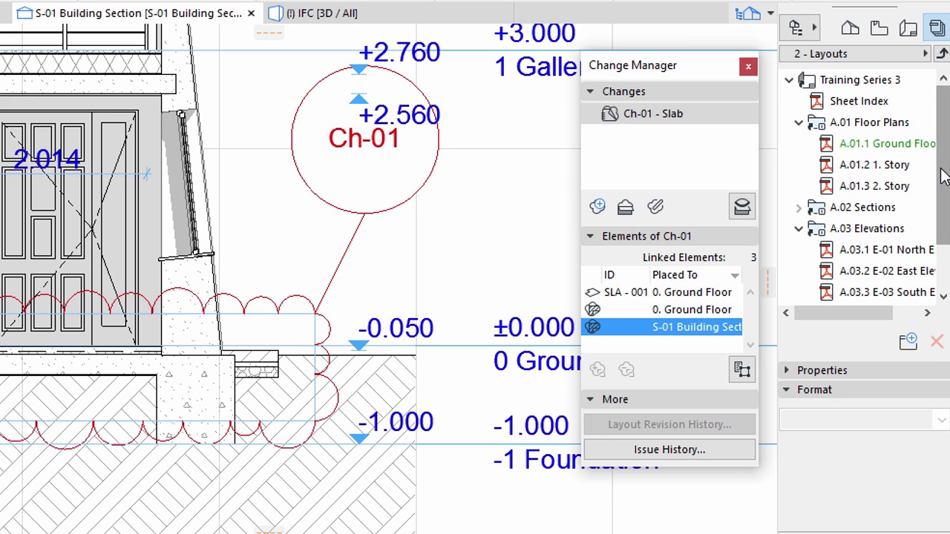
pyautogui.scroll(-1, 941, 169)
pyautogui.click(809, 189)
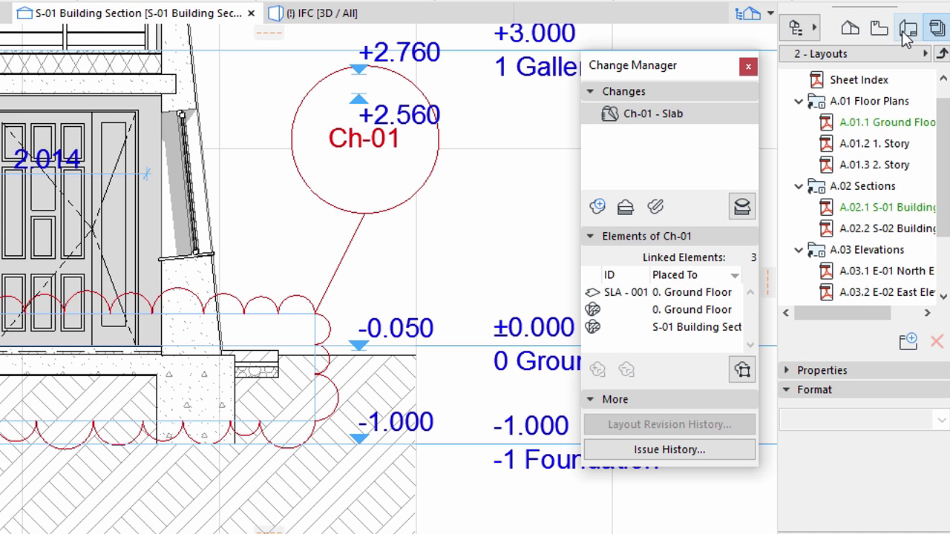
# Step: Open the A4 Portrait master layout from the Layout Book
pyautogui.click(916, 107)
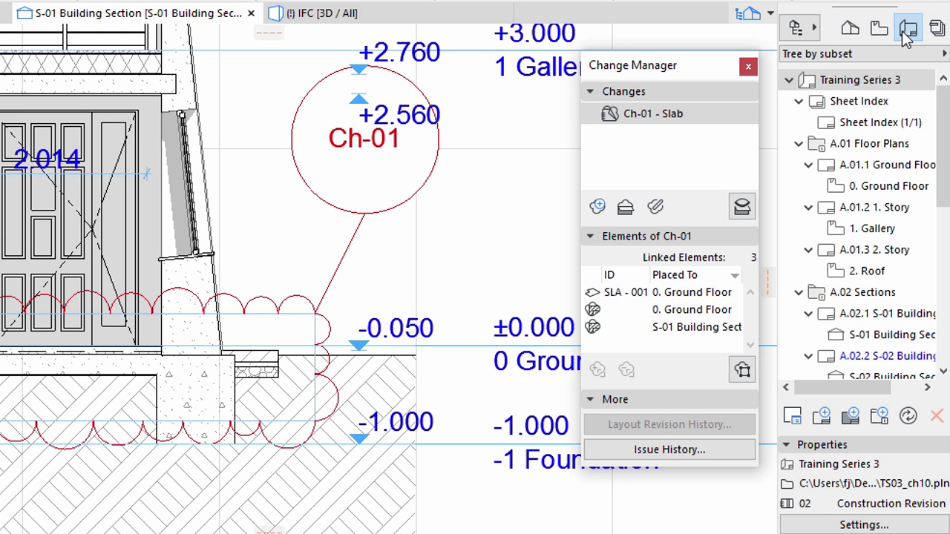
pyautogui.moveTo(941, 92); pyautogui.dragTo(946, 260)
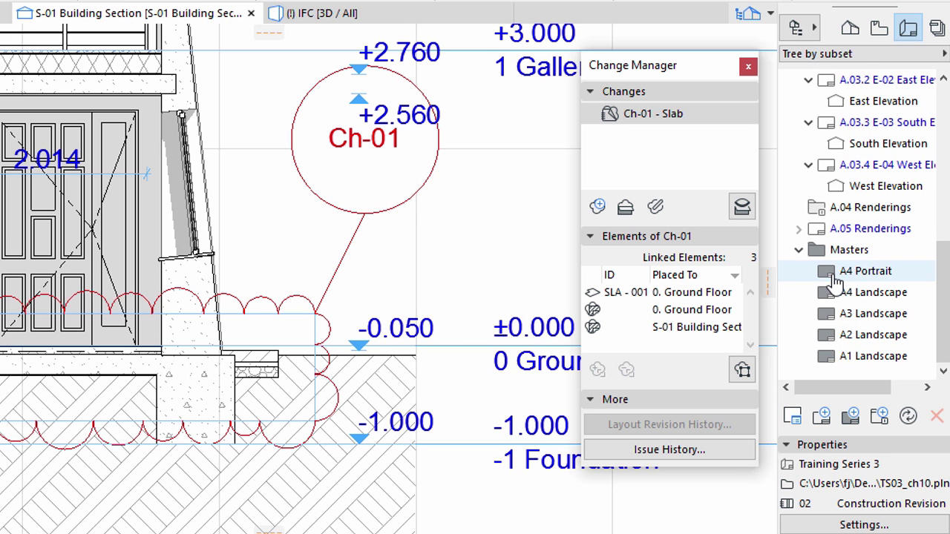
pyautogui.click(833, 273)
pyautogui.doubleClick(851, 273)
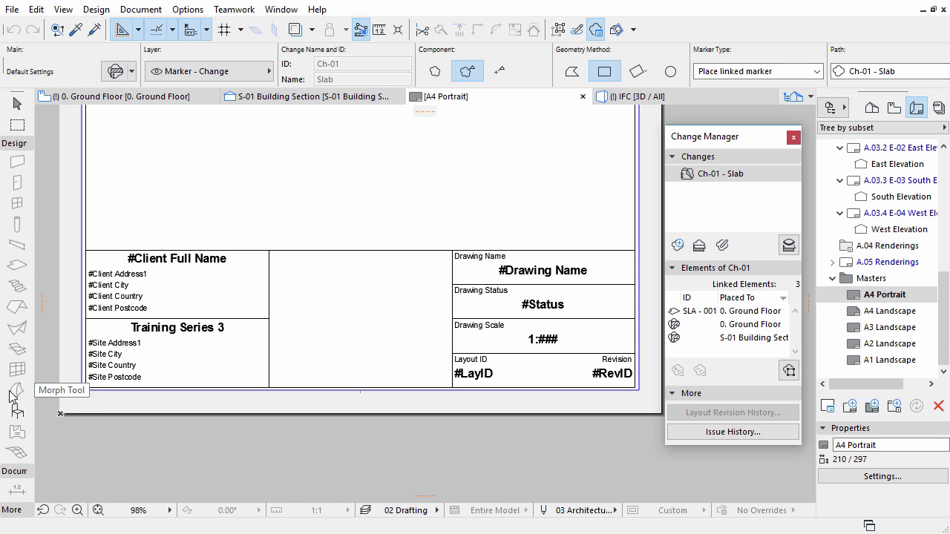
# Step: Choose the Revision History Detailed 20 object in Object Default Settings and edit its rotation angle
pyautogui.doubleClick(17, 412)
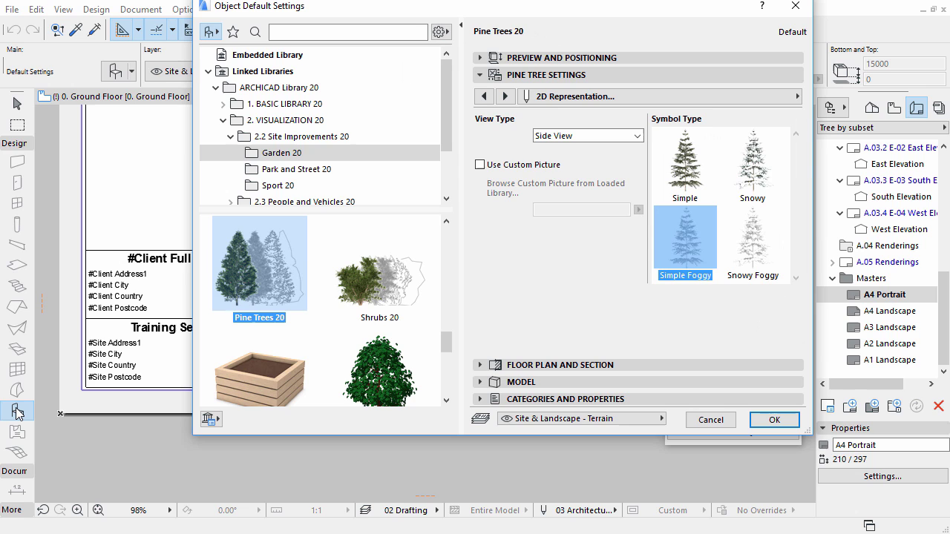
pyautogui.click(299, 33)
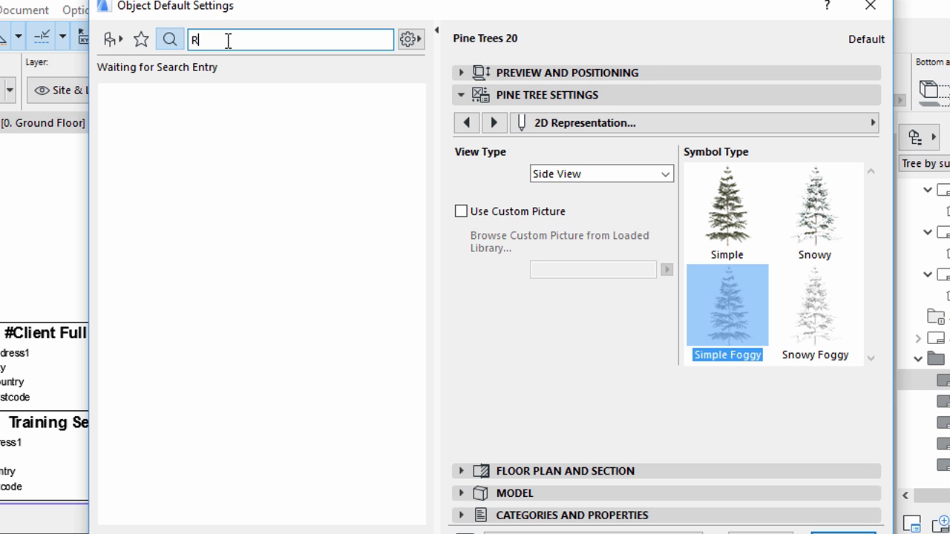
pyautogui.write('Revision')
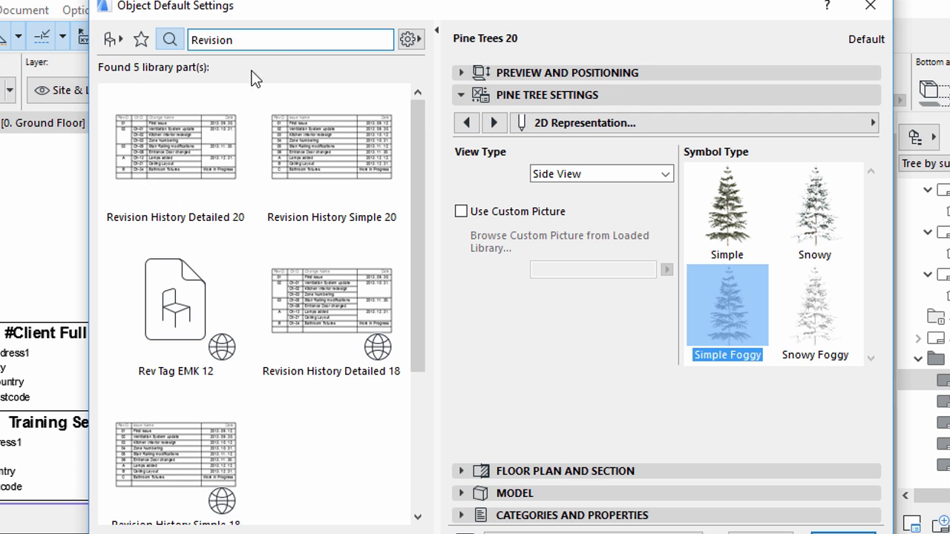
pyautogui.click(213, 129)
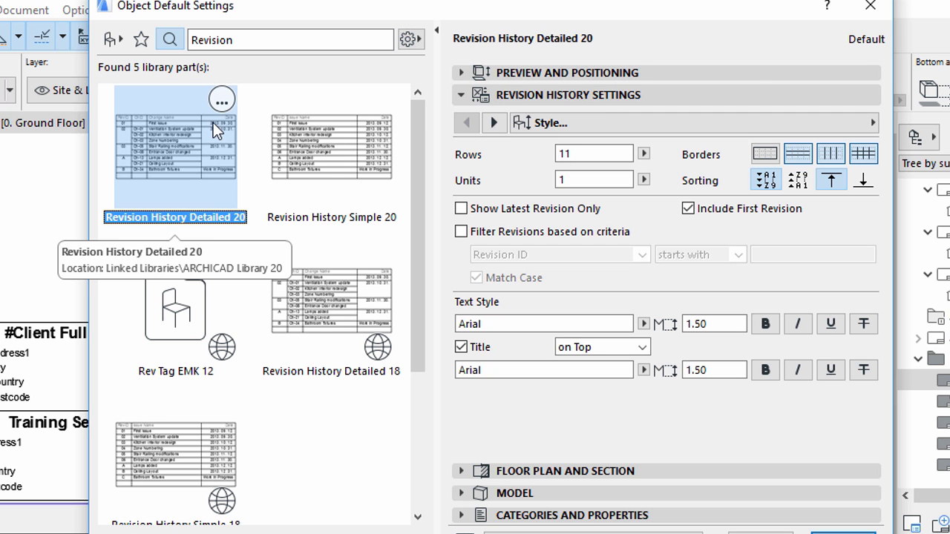
pyautogui.click(459, 95)
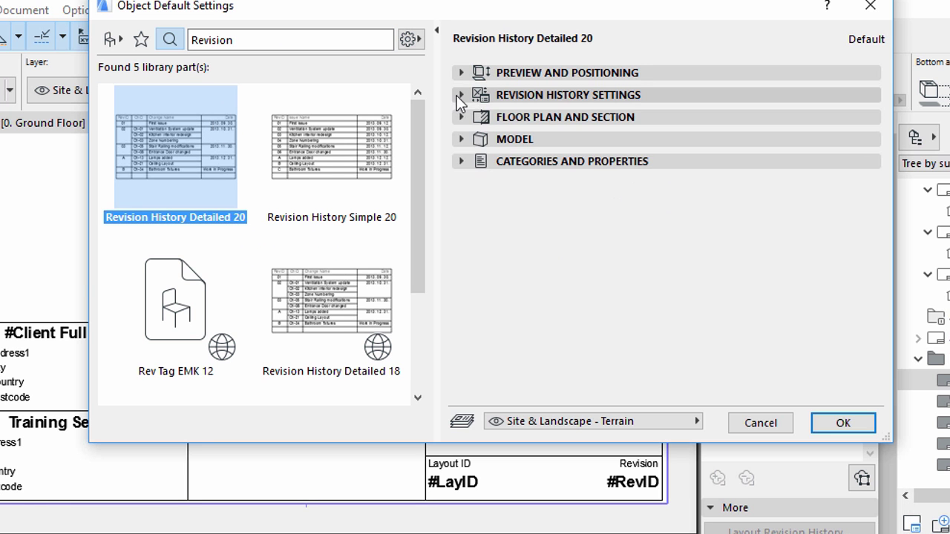
pyautogui.click(461, 73)
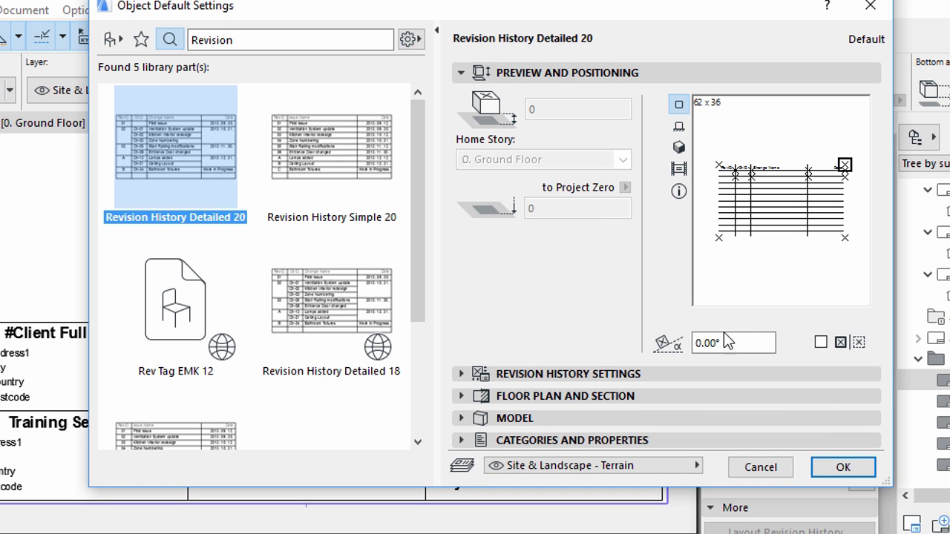
pyautogui.moveTo(727, 341); pyautogui.dragTo(691, 343)
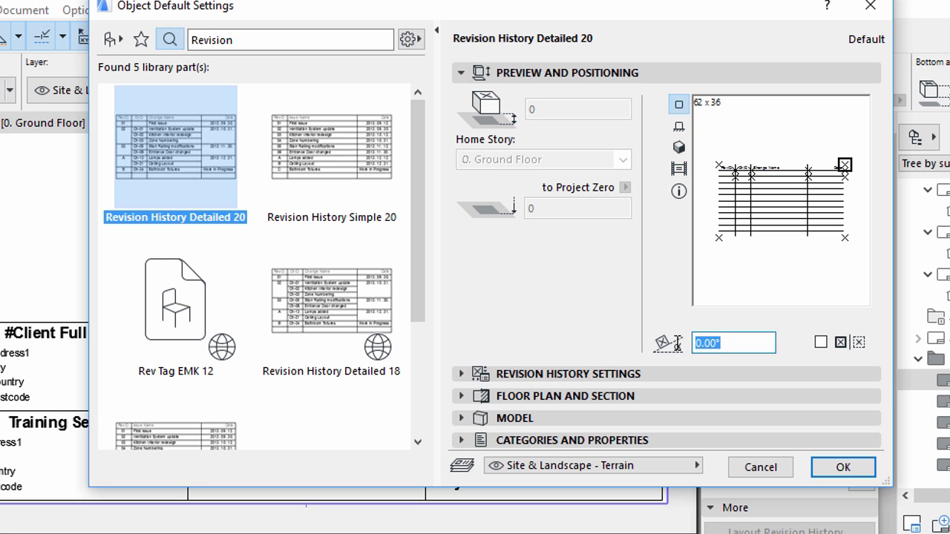
pyautogui.click(734, 344)
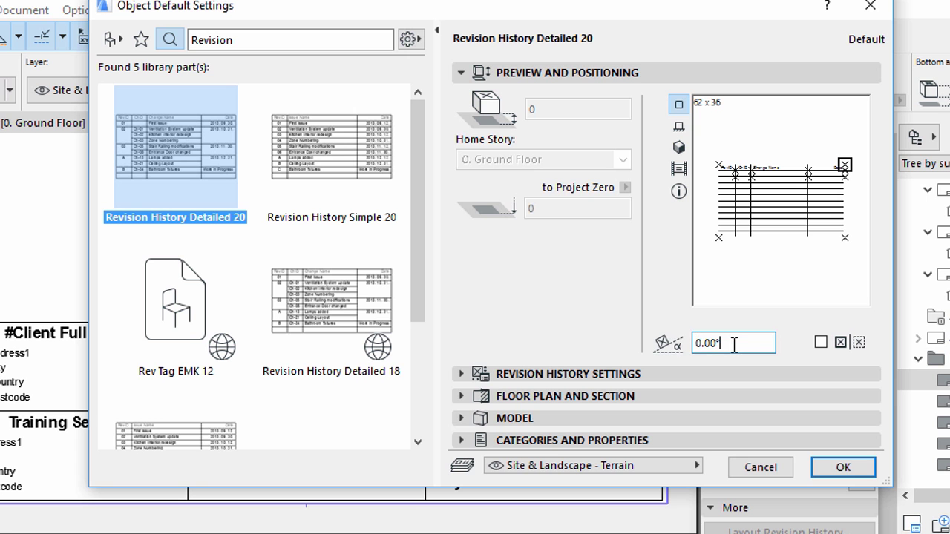
# Step: Enable the Work in Progress watermark and place the table on layer Marker - Change
pyautogui.click(460, 72)
pyautogui.click(461, 94)
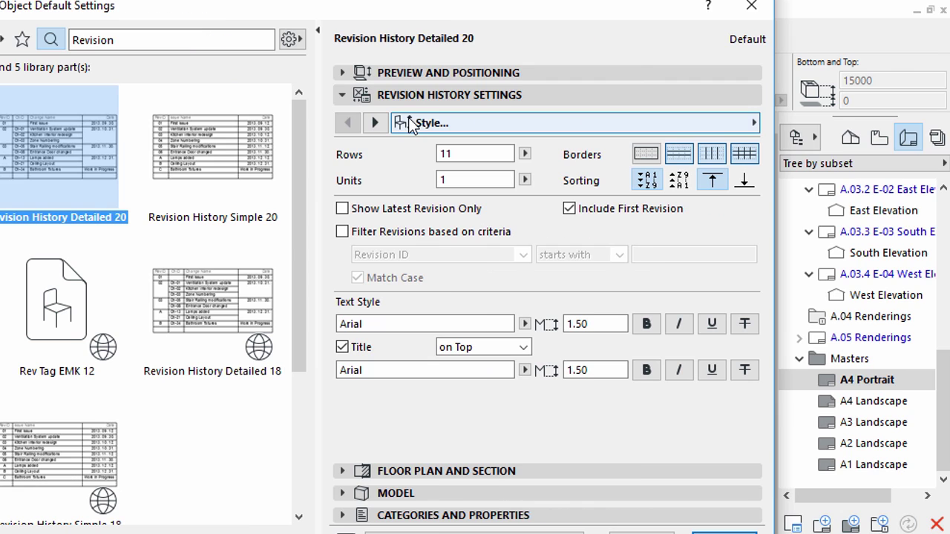
pyautogui.click(528, 120)
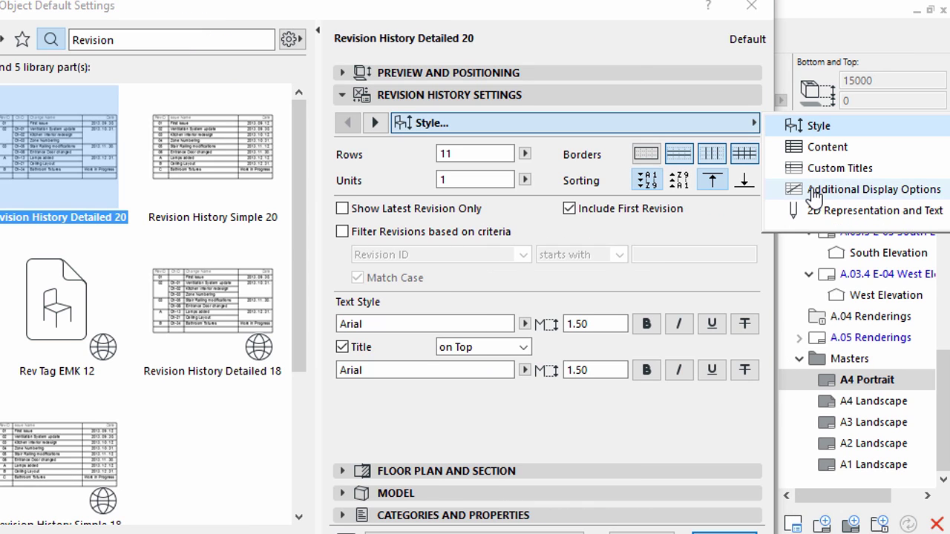
pyautogui.click(814, 192)
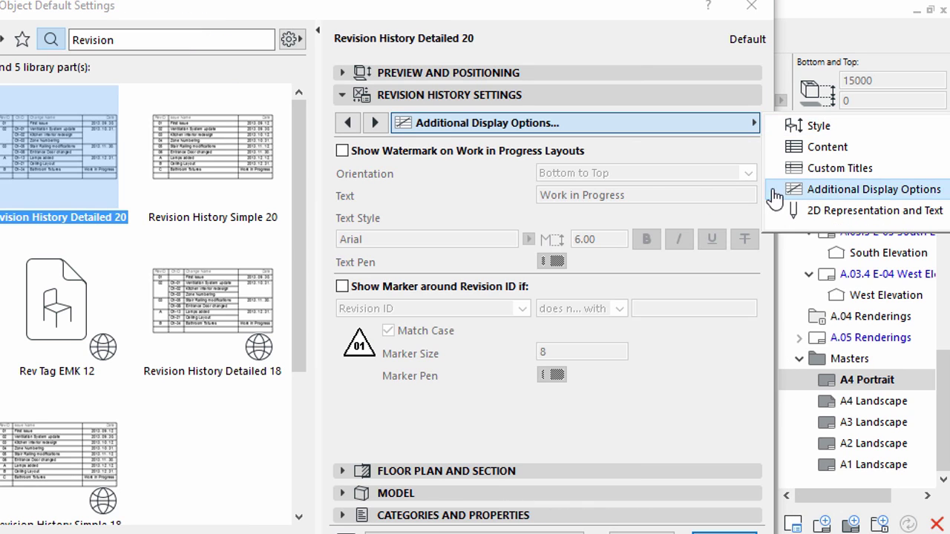
pyautogui.click(343, 150)
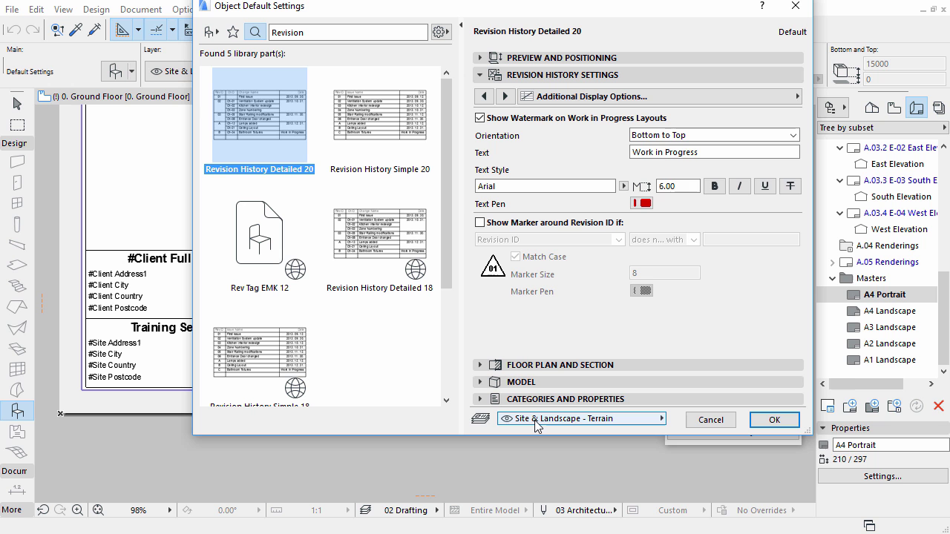
pyautogui.click(537, 423)
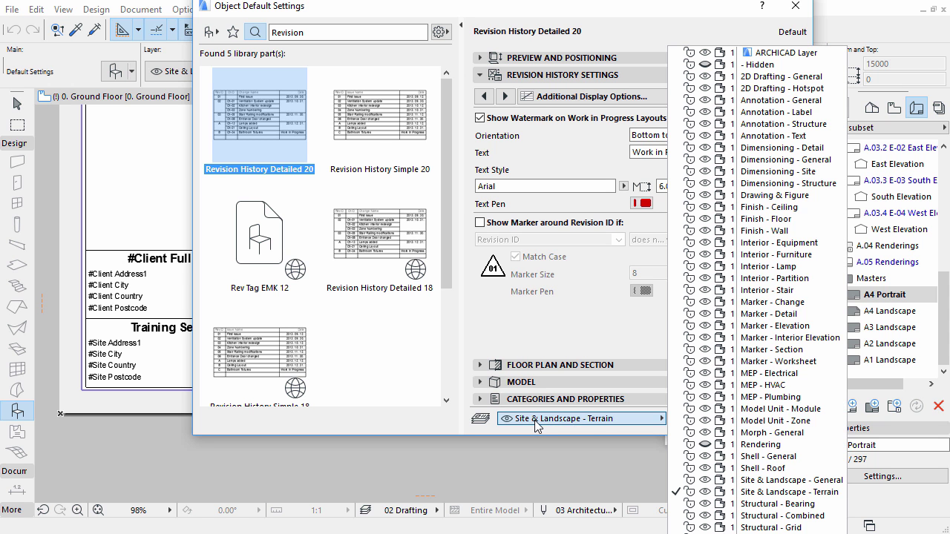
pyautogui.click(750, 302)
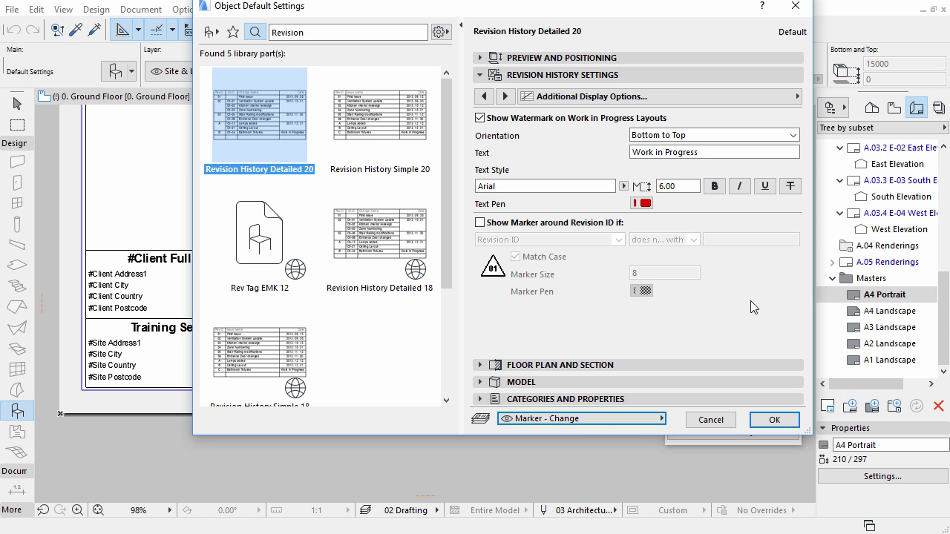
pyautogui.click(772, 420)
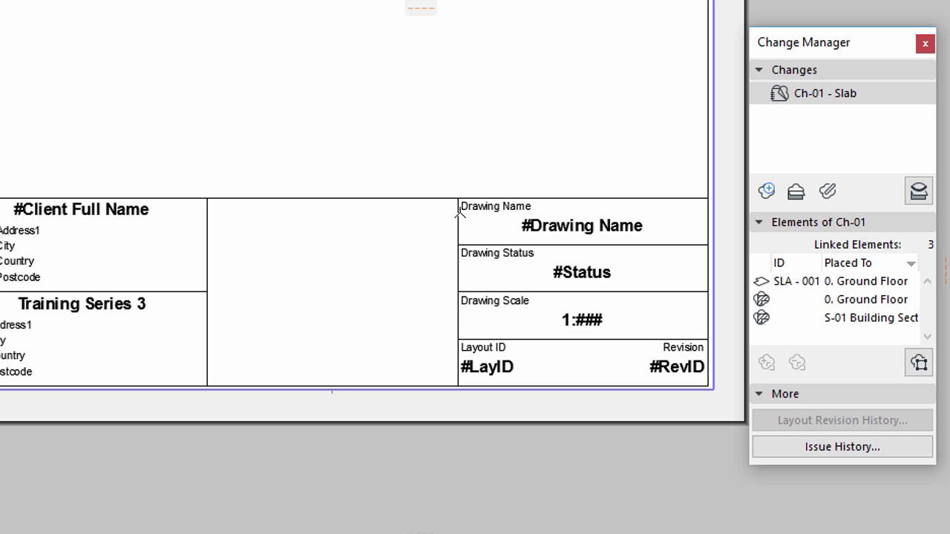
# Step: Place the Revision History Detailed 20 table in the title block's middle box, snapped to its corner
pyautogui.click(455, 191)
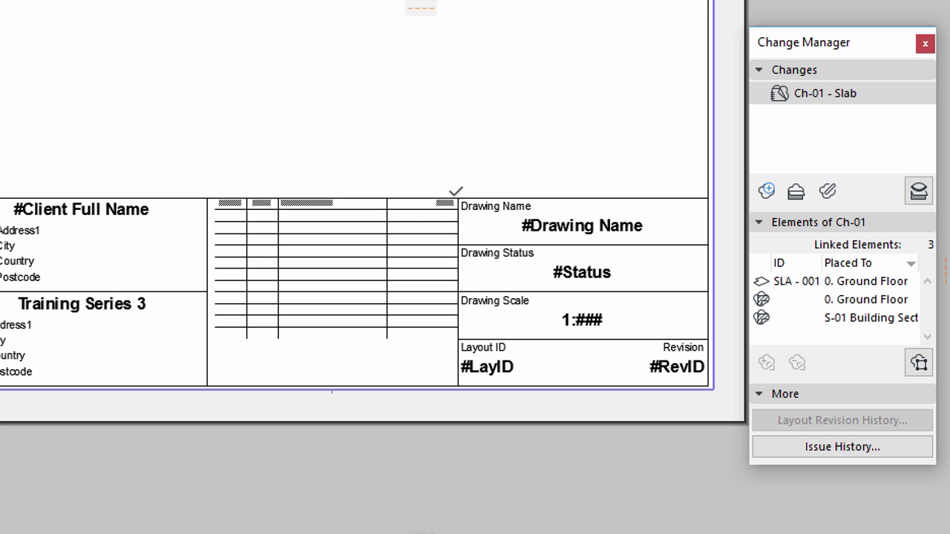
pyautogui.click(250, 341)
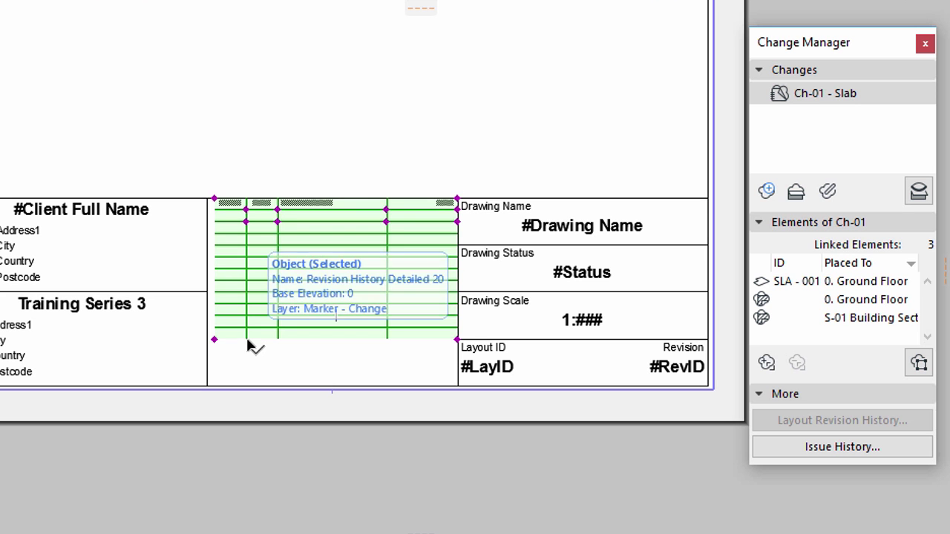
pyautogui.click(215, 200)
pyautogui.scroll(3, 211, 194)
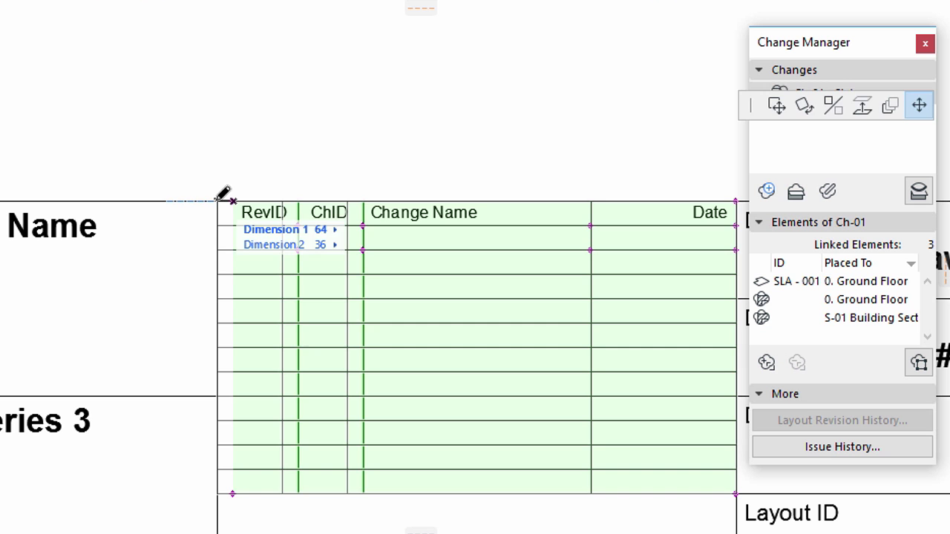
pyautogui.click(216, 201)
# Step: Pick up the placed revision table's parameters with Pick Up Parameters
pyautogui.moveTo(457, 239)
pyautogui.mouseDown(button='middle')
pyautogui.moveTo(371, 205)
pyautogui.moveTo(339, 163)
pyautogui.mouseUp(button='middle')
pyautogui.click(371, 83)
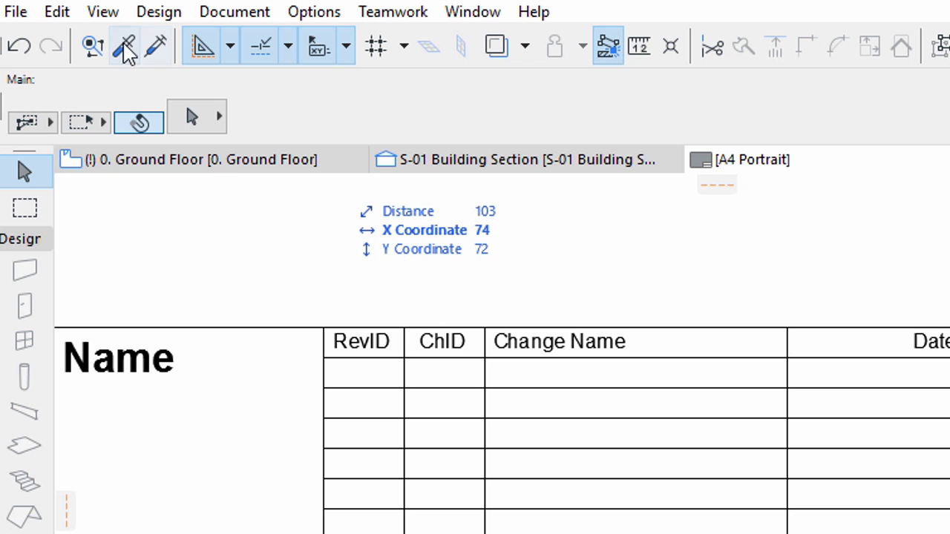
pyautogui.click(127, 52)
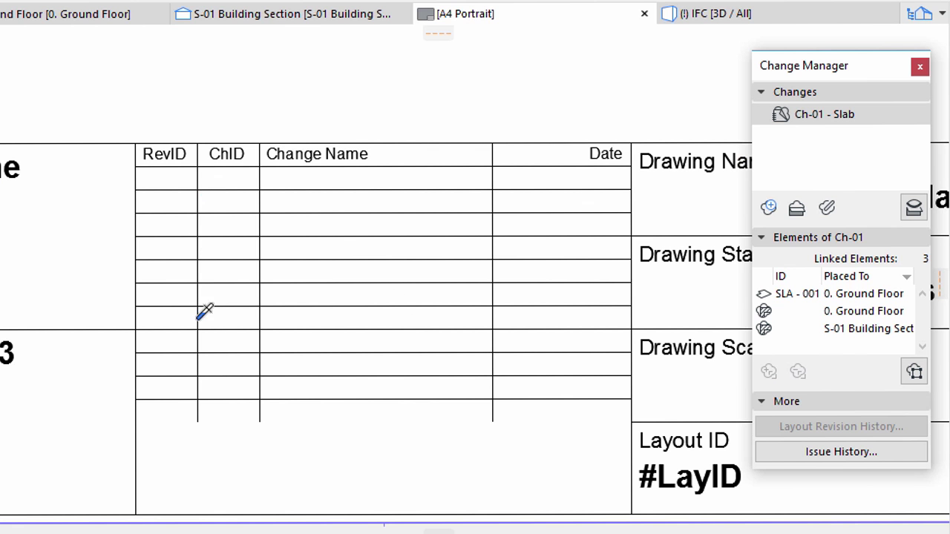
pyautogui.click(199, 421)
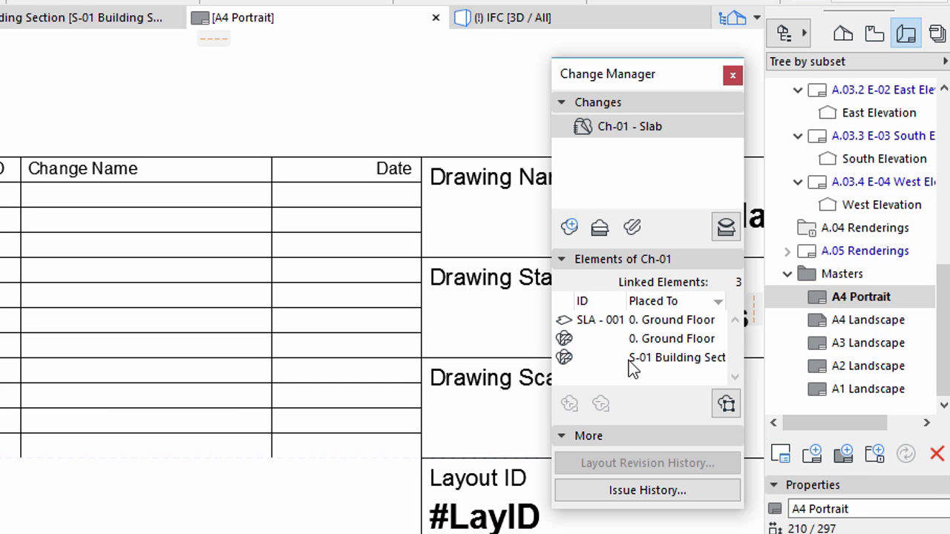
# Step: Open the A2 Landscape master and inject the copied parameters into its Revision History table
pyautogui.click(818, 371)
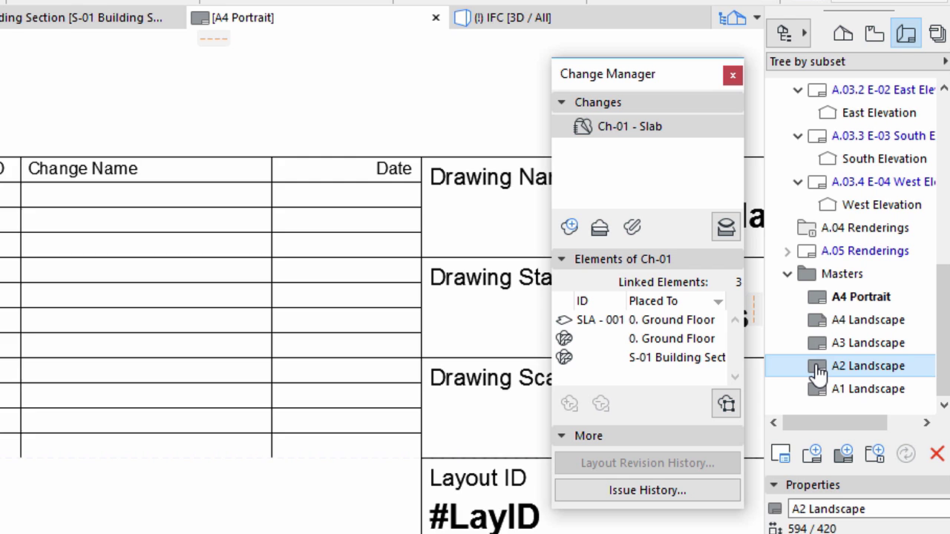
pyautogui.doubleClick(817, 371)
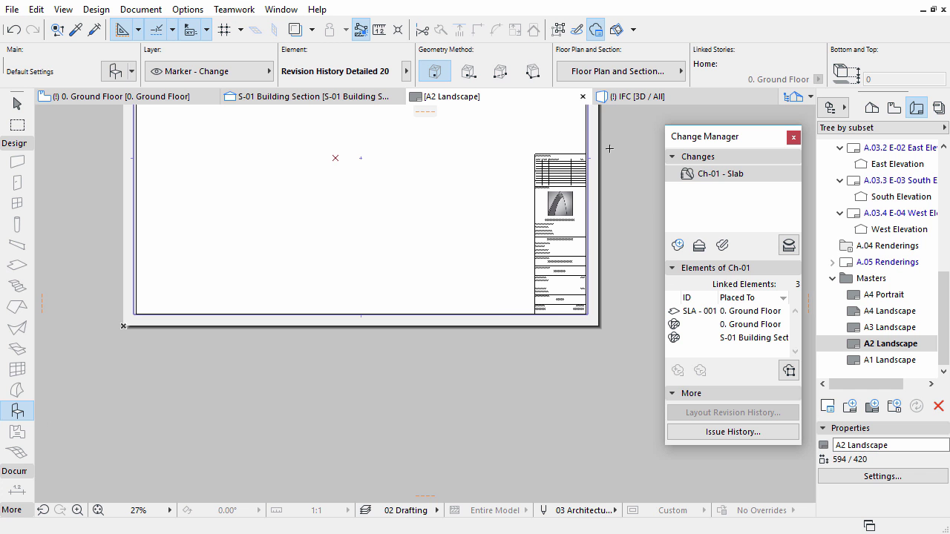
pyautogui.scroll(3, 284, 123)
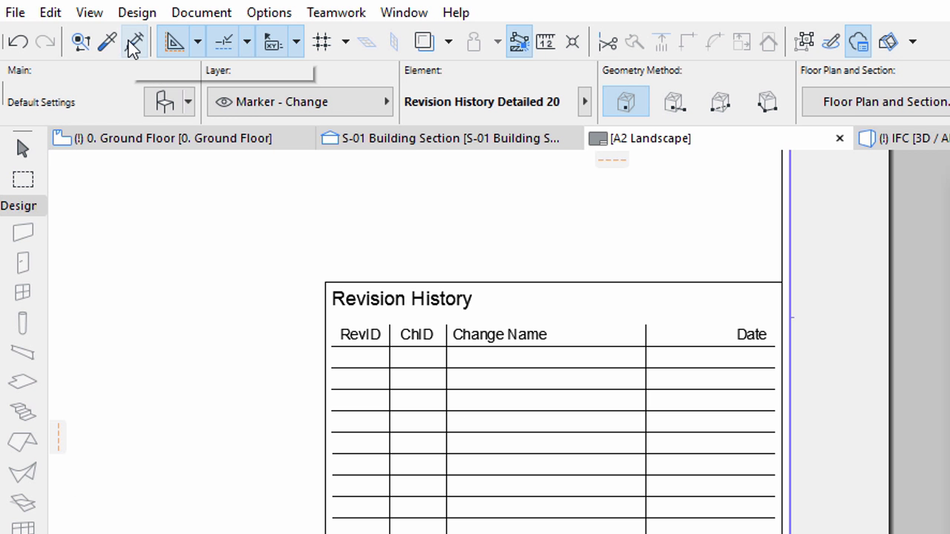
pyautogui.click(132, 46)
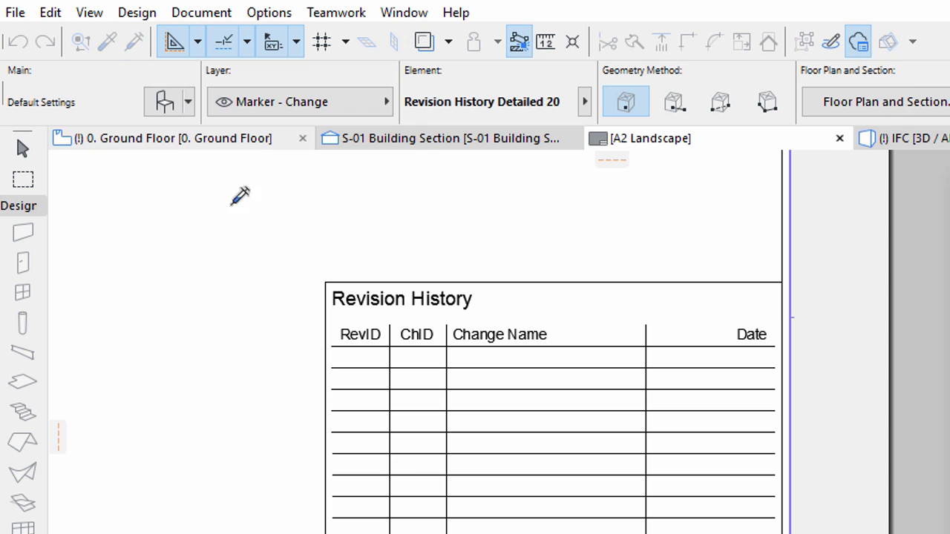
pyautogui.click(332, 327)
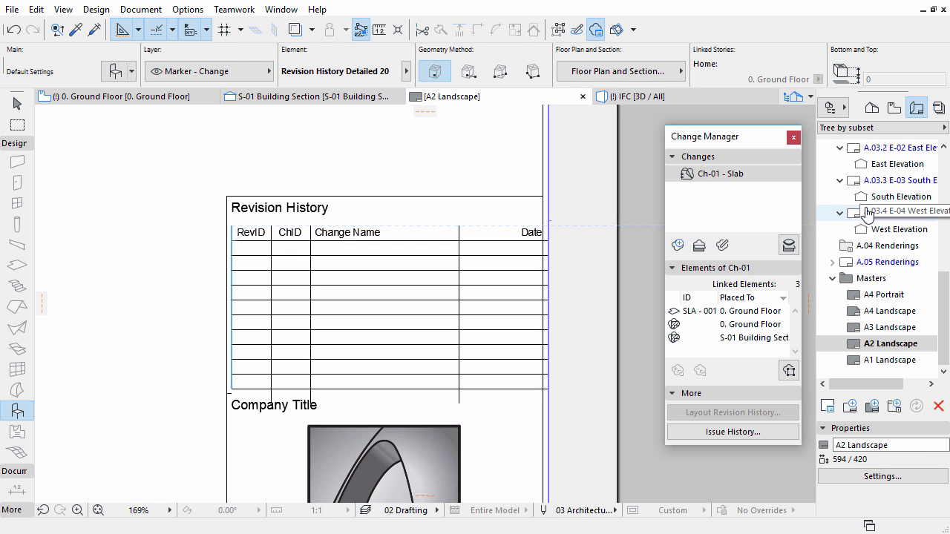
# Step: Open layout A.03.4 E-04 West Elevation and zoom in on its Work in Progress title block
pyautogui.doubleClick(867, 213)
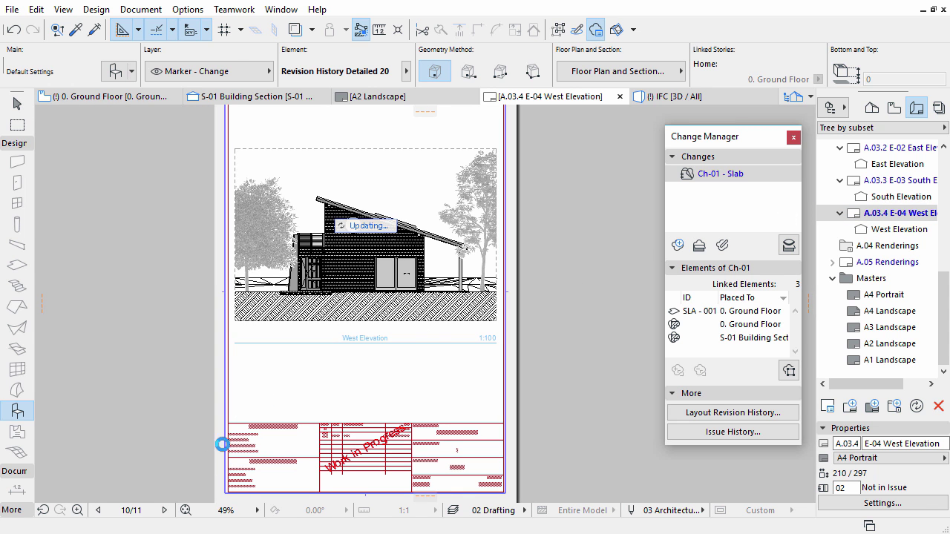
pyautogui.click(77, 510)
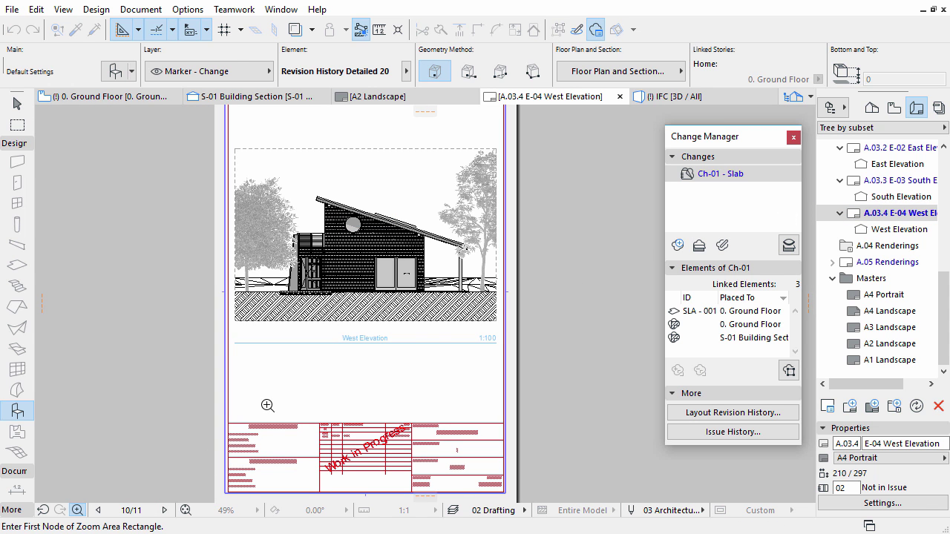
pyautogui.click(272, 396)
pyautogui.click(447, 491)
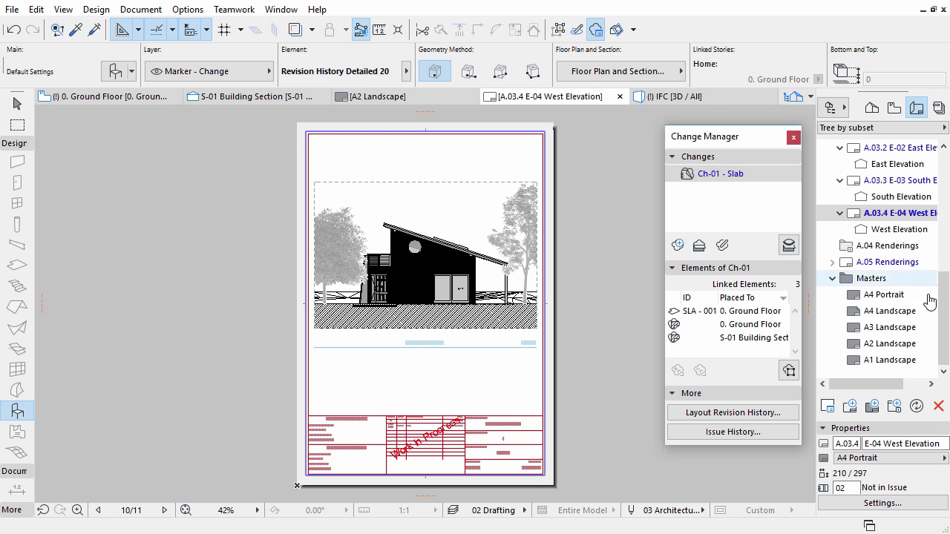
pyautogui.moveTo(945, 315); pyautogui.dragTo(945, 277)
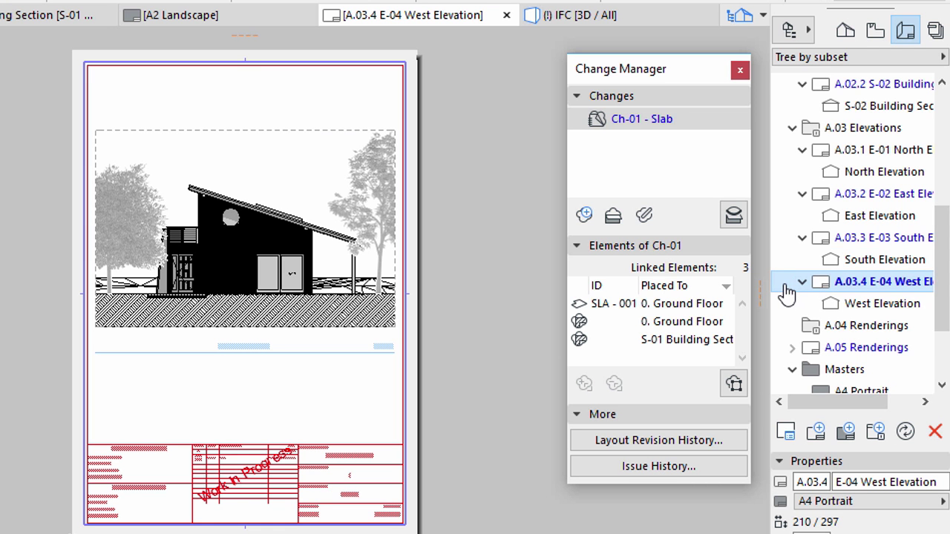
# Step: In E-04 West Elevation's Layout Settings, remove the Ch-01 Slab row from Revision History
pyautogui.rightClick(784, 289)
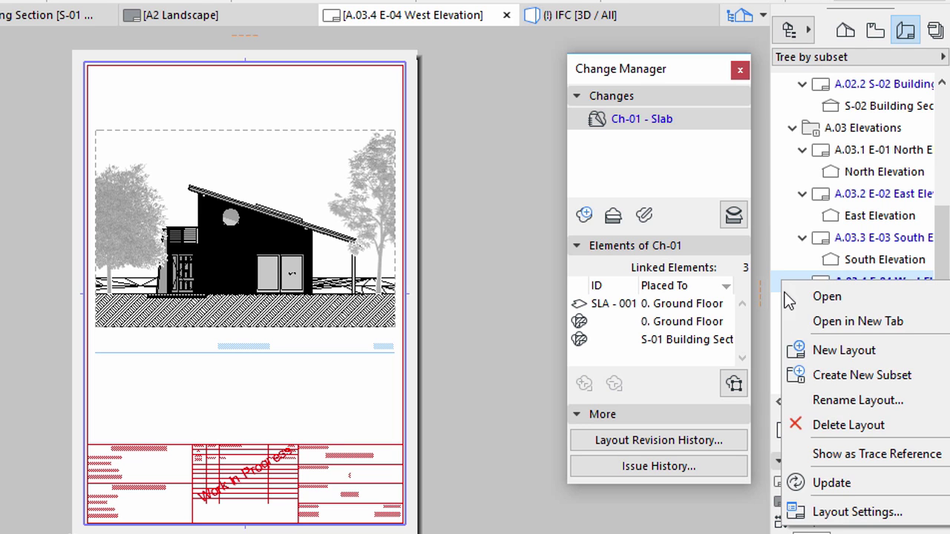
pyautogui.click(797, 512)
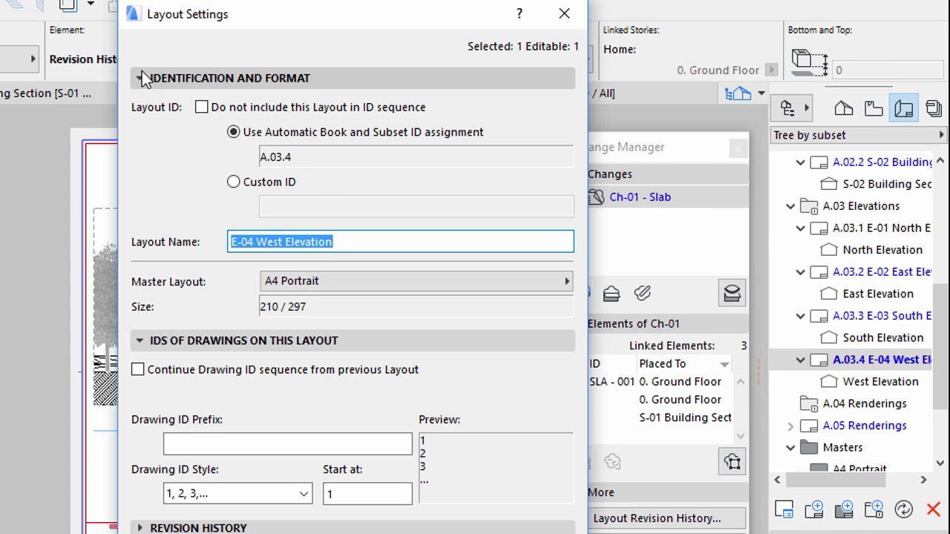
pyautogui.click(139, 78)
pyautogui.click(140, 101)
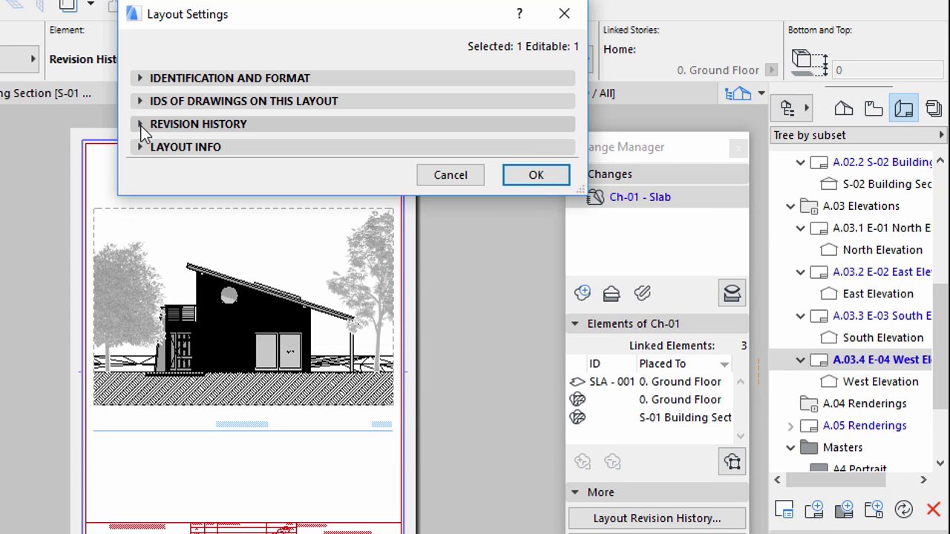
pyautogui.click(139, 124)
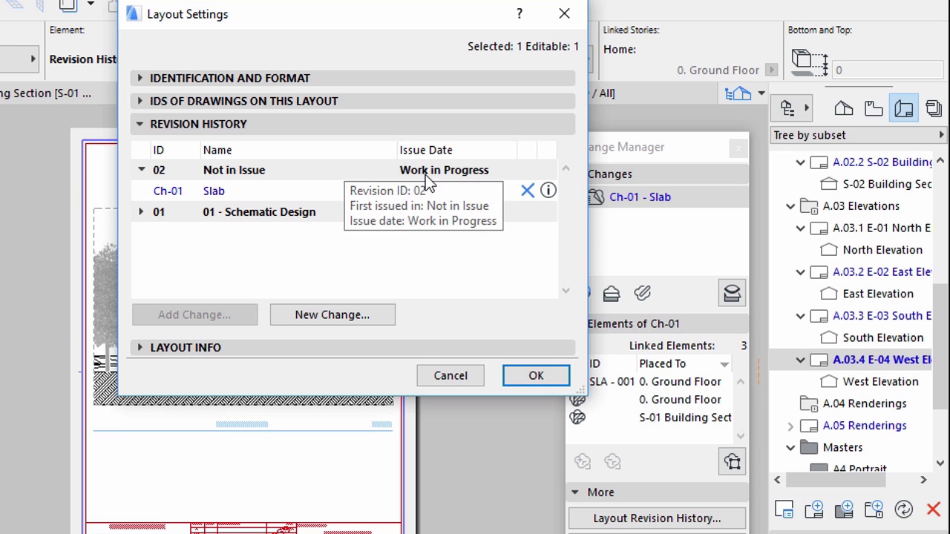
pyautogui.click(526, 191)
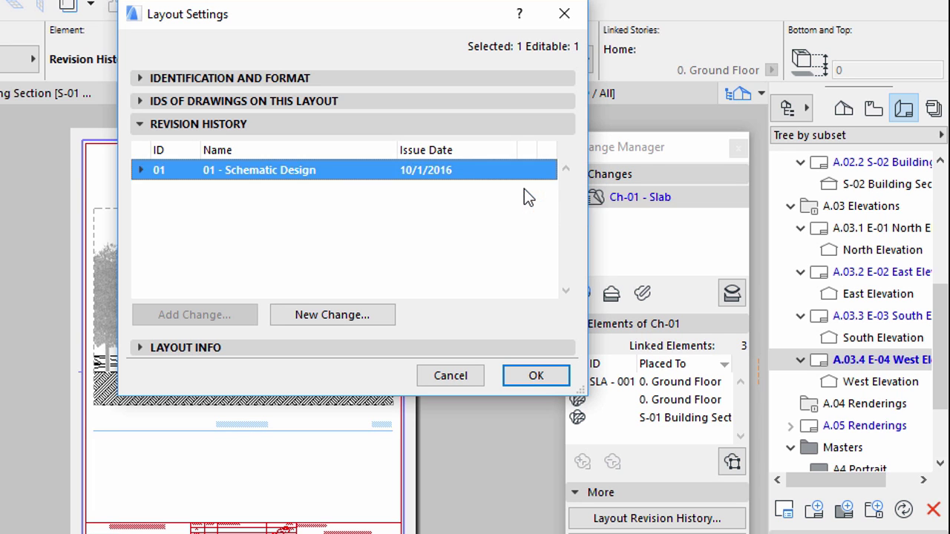
# Step: Confirm the West Elevation change, then unlink Ch-01 from the A.05 Renderings layout
pyautogui.click(533, 377)
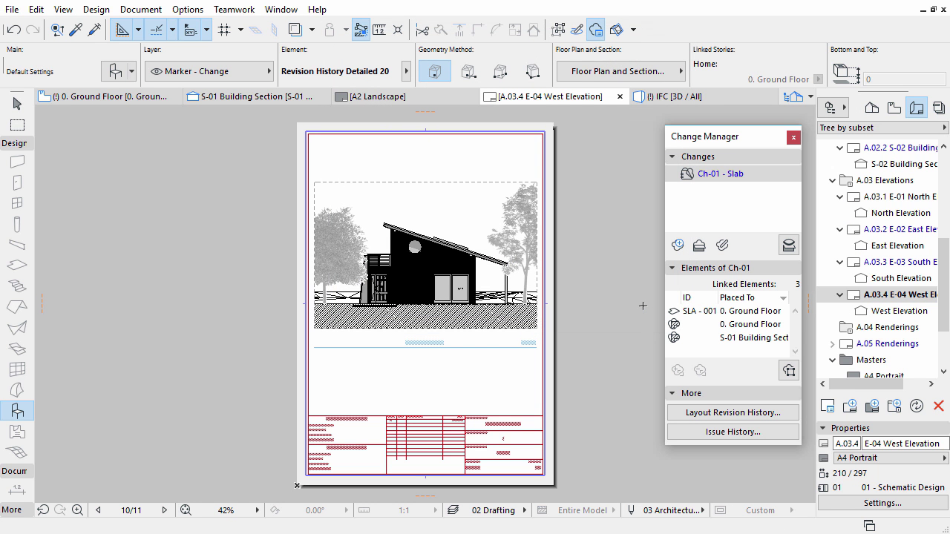
pyautogui.click(853, 346)
pyautogui.rightClick(853, 346)
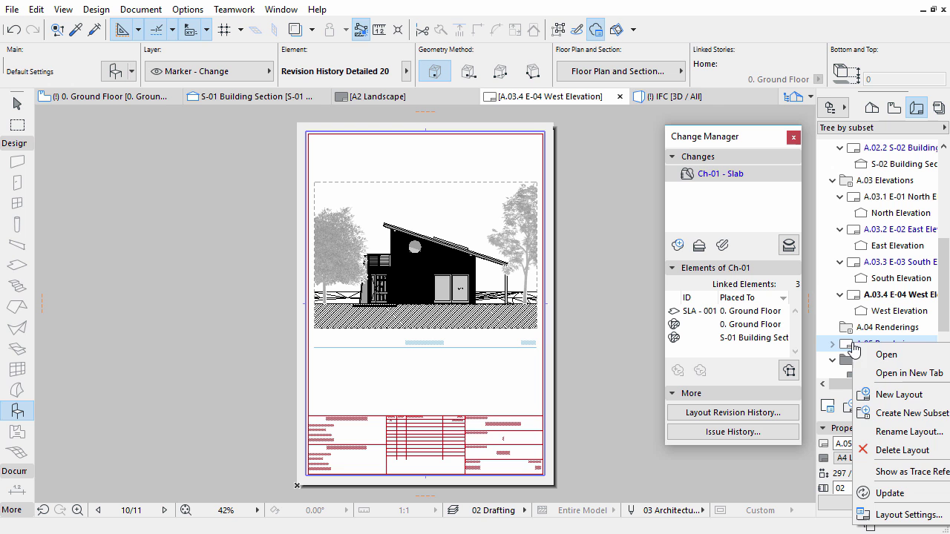
pyautogui.click(891, 515)
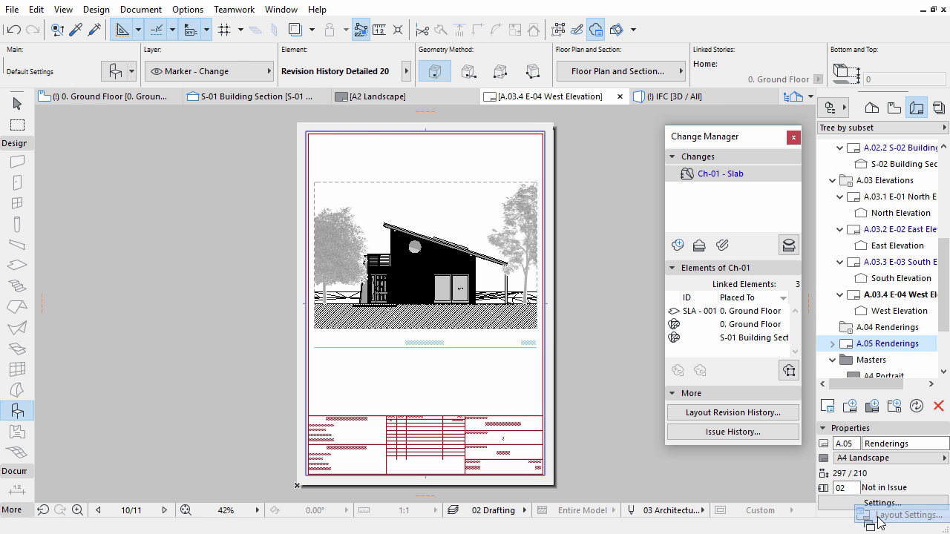
pyautogui.click(637, 169)
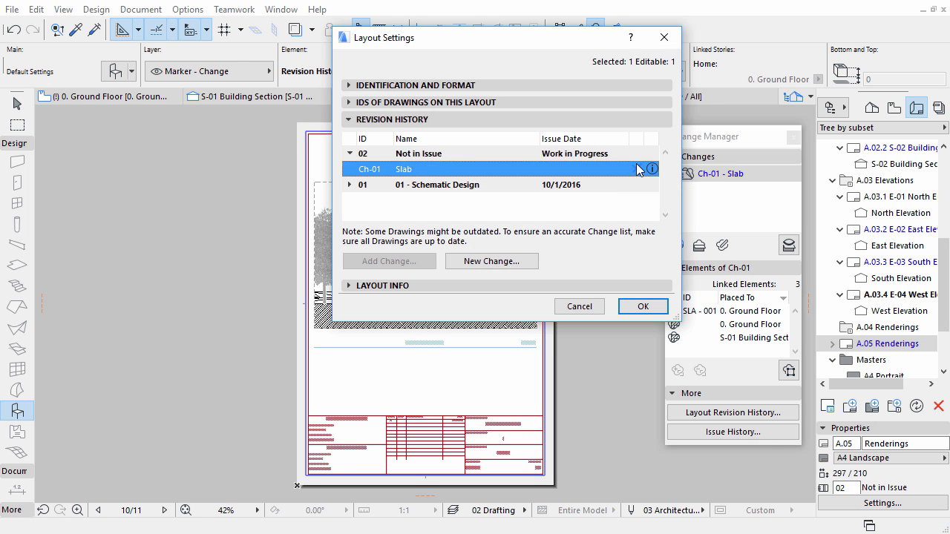
pyautogui.click(641, 306)
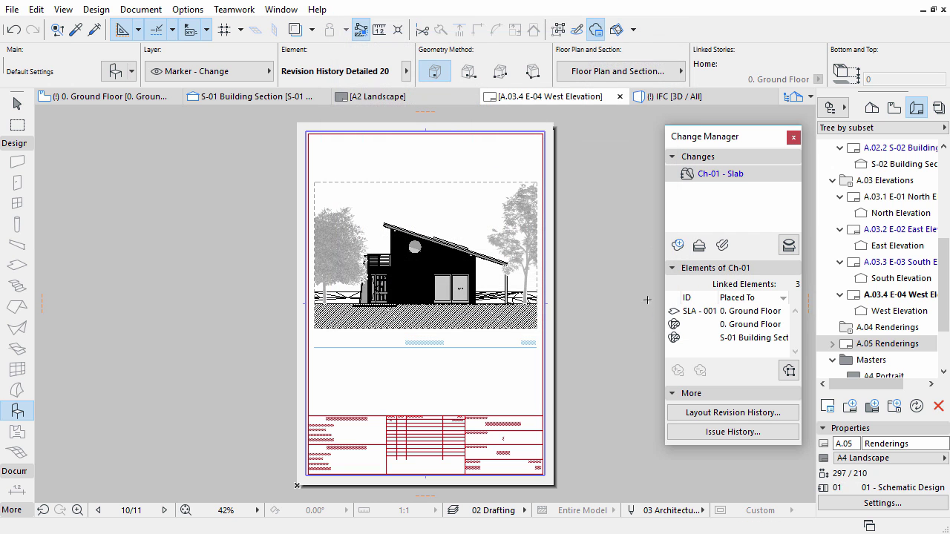
# Step: Unlink Ch-01 from the E-03 South Elevation layout's revision history
pyautogui.moveTo(849, 267); pyautogui.dragTo(831, 264)
pyautogui.rightClick(829, 262)
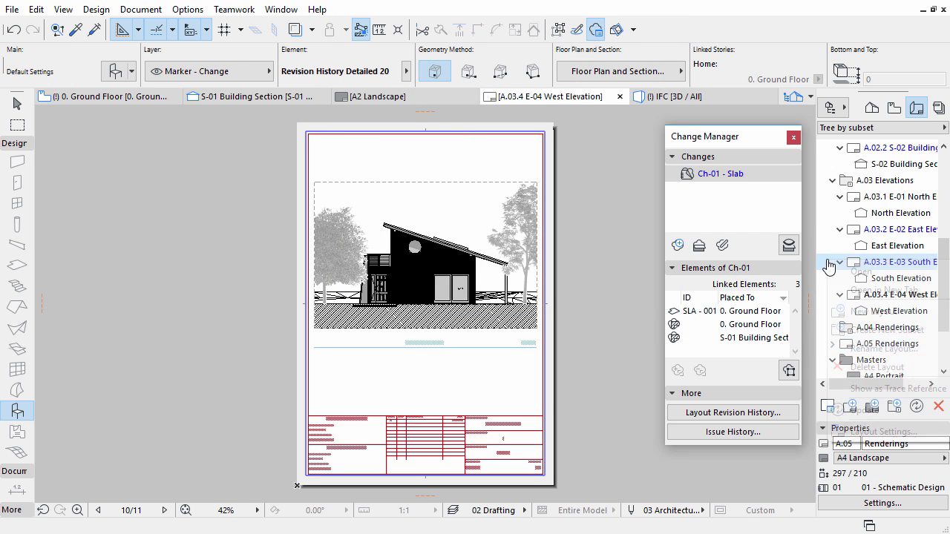
pyautogui.click(865, 431)
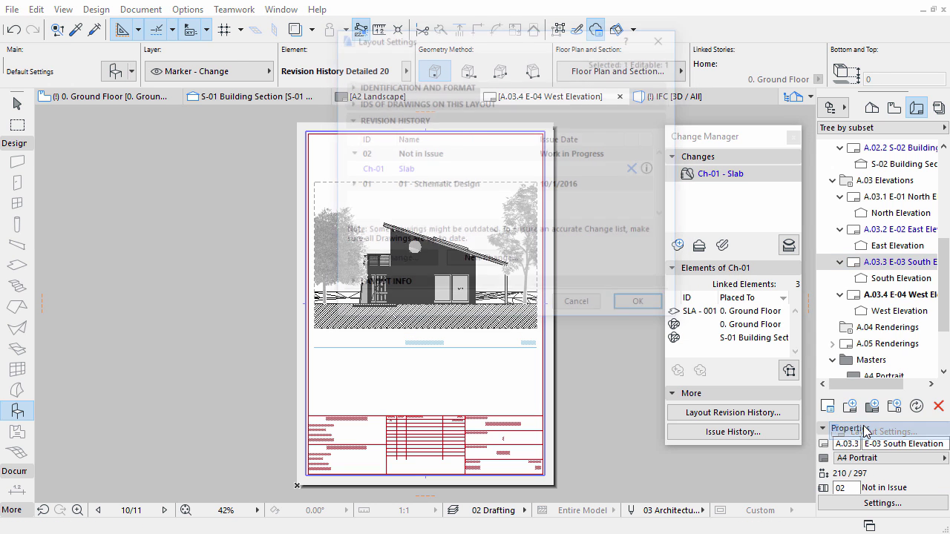
pyautogui.click(636, 169)
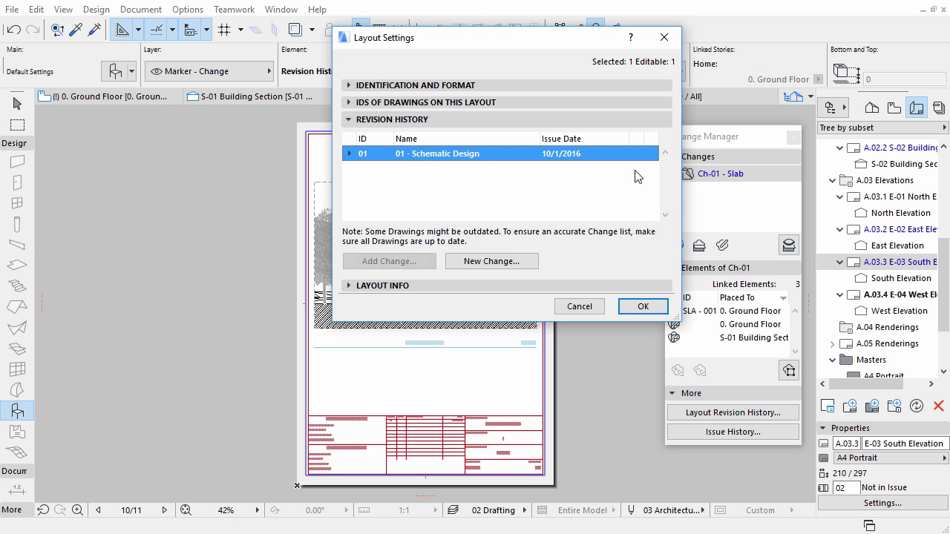
pyautogui.click(640, 309)
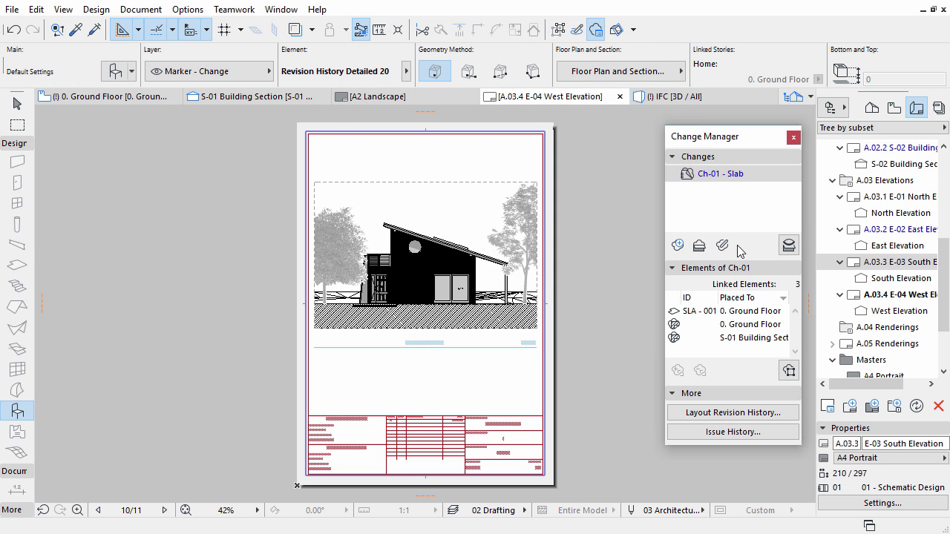
# Step: Delete the Ch-01 Slab change from the E-02 East Elevation layout's settings
pyautogui.rightClick(829, 230)
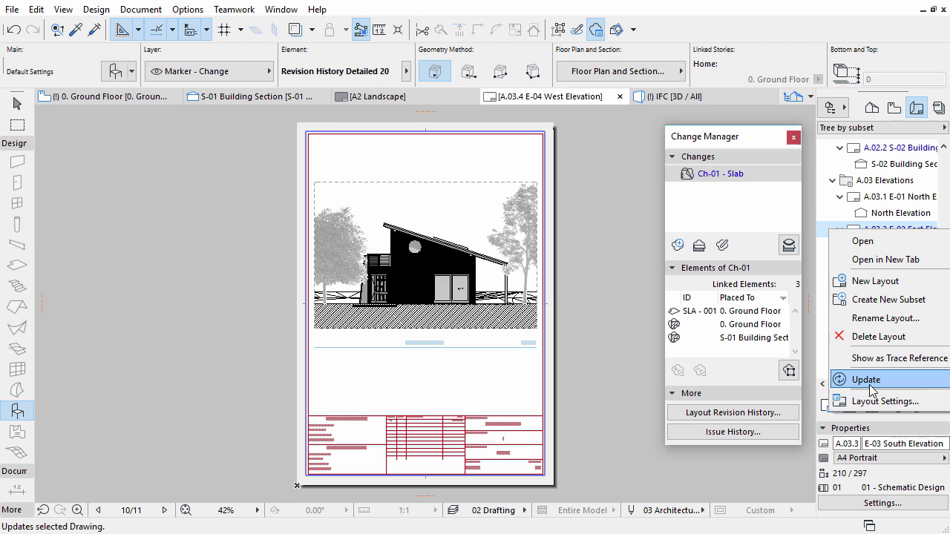
pyautogui.click(883, 400)
pyautogui.click(637, 171)
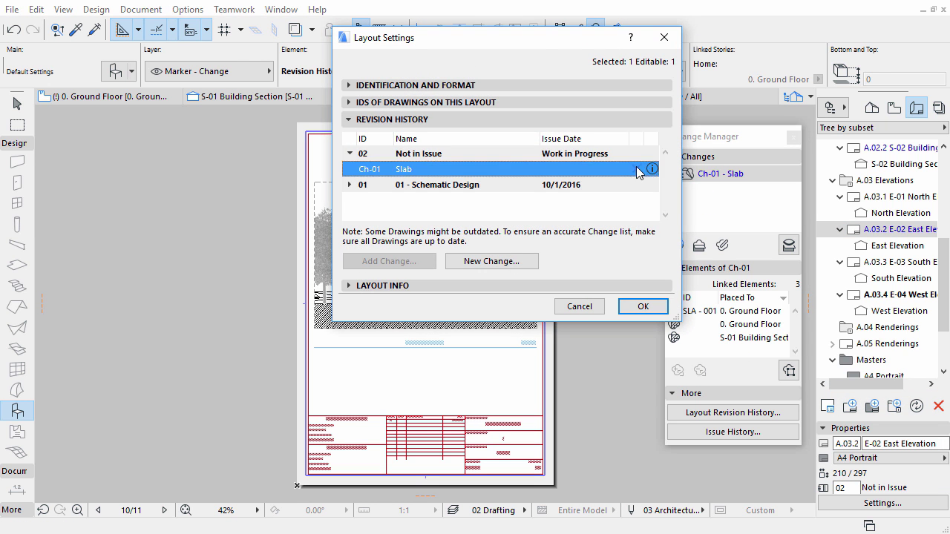
pyautogui.press('Delete')
pyautogui.click(643, 307)
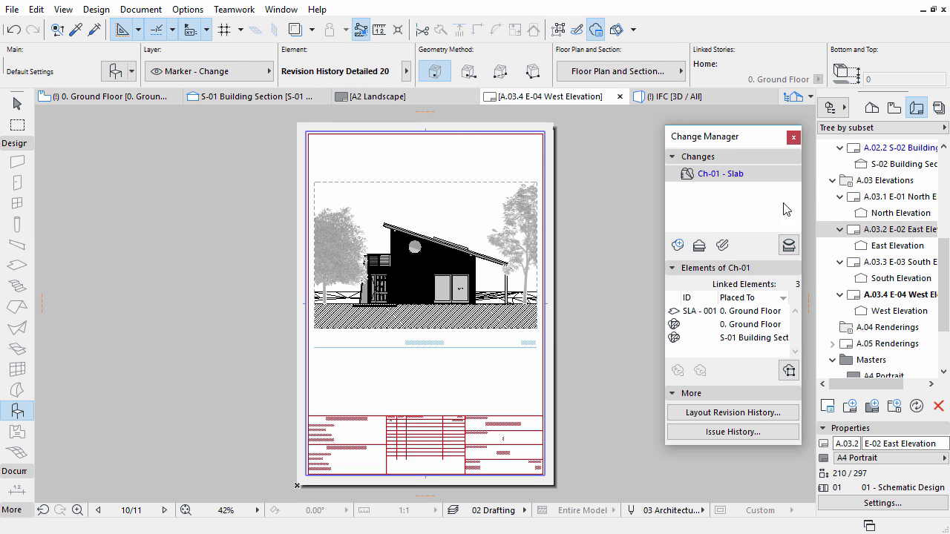
# Step: Delete the Ch-01 Slab change from the S-02 Building Section layout's settings
pyautogui.rightClick(823, 153)
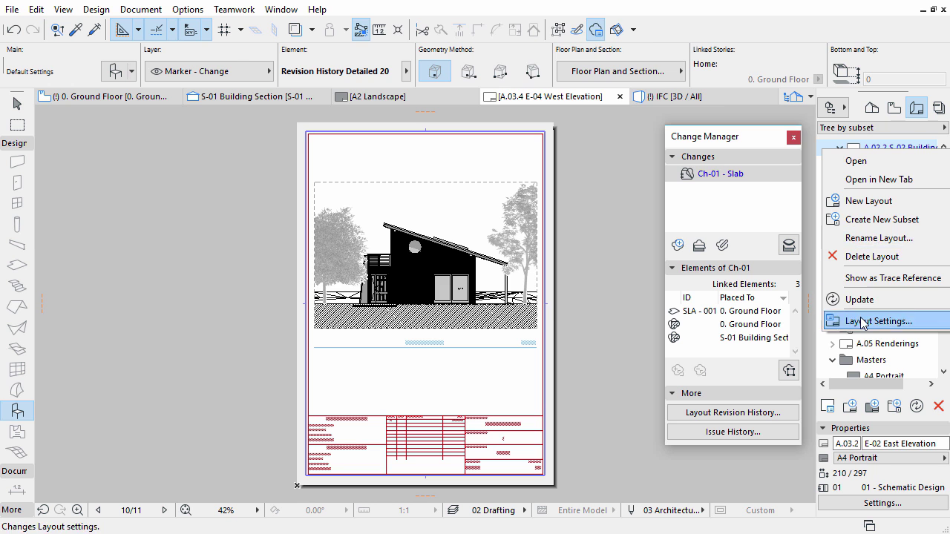
pyautogui.click(862, 320)
pyautogui.click(647, 167)
pyautogui.press('Delete')
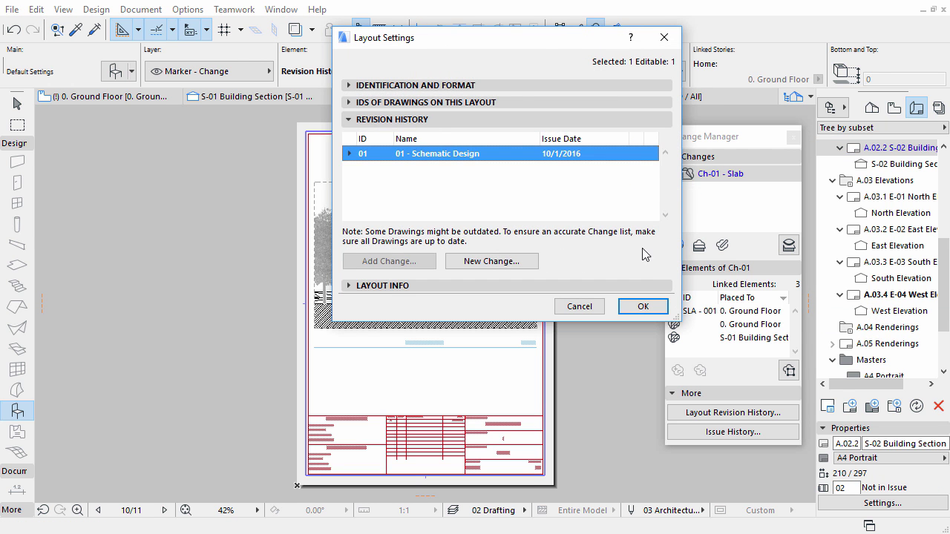
pyautogui.click(643, 307)
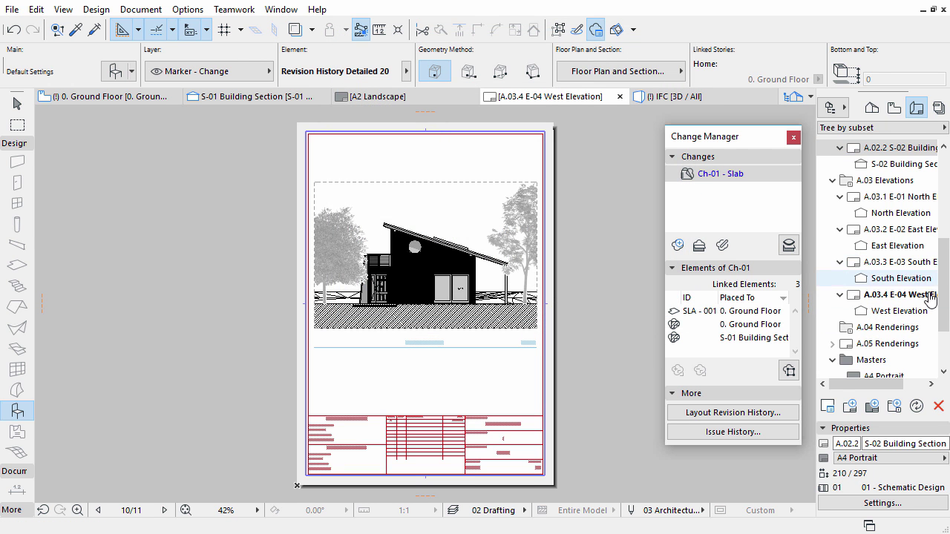
pyautogui.scroll(5, 931, 295)
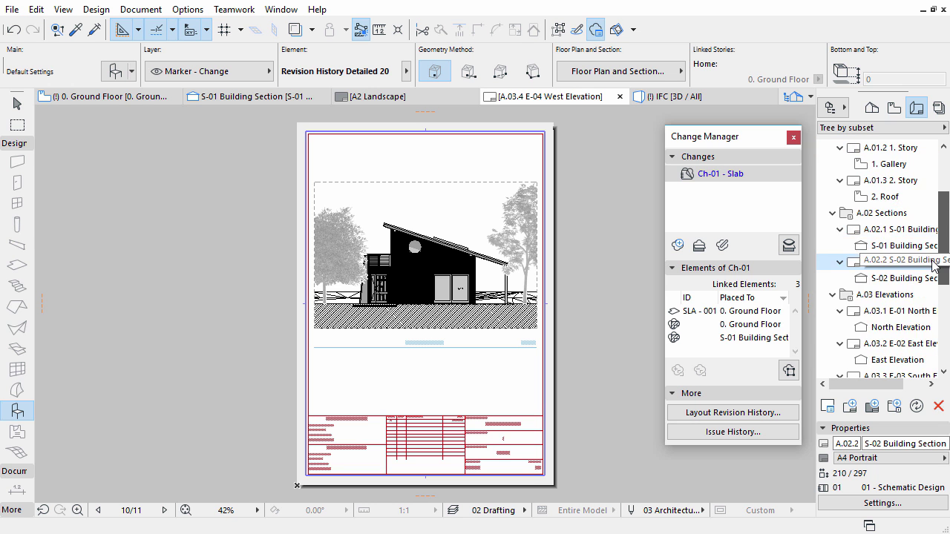
# Step: Scroll the Navigator back up to the top of the layout list
pyautogui.scroll(5, 932, 266)
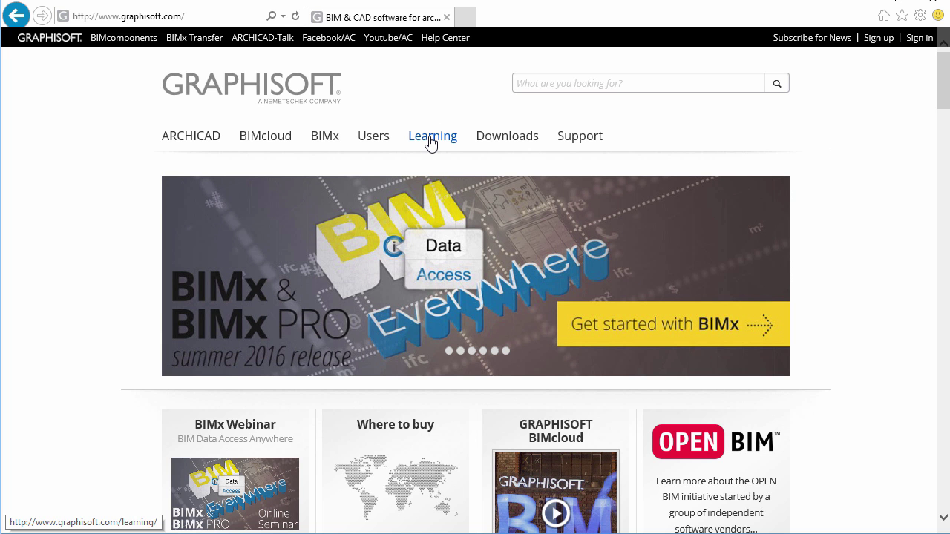
# Step: Go to Learning > Training Materials and scroll down the page
pyautogui.click(431, 141)
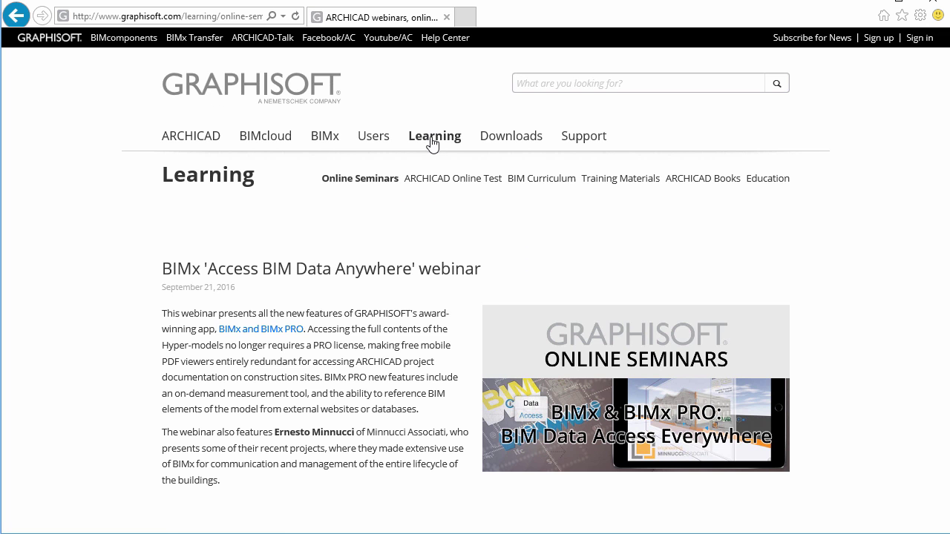
pyautogui.click(601, 181)
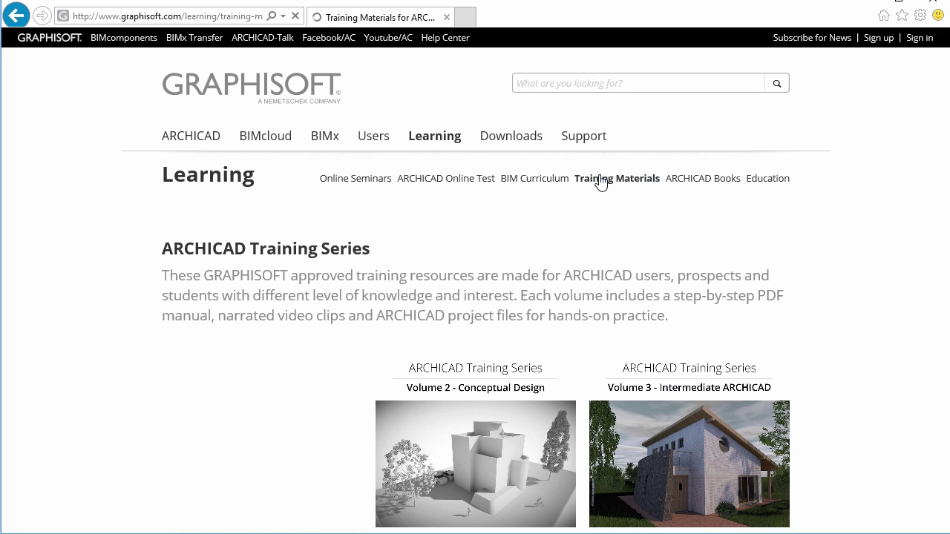
pyautogui.scroll(-5, 599, 184)
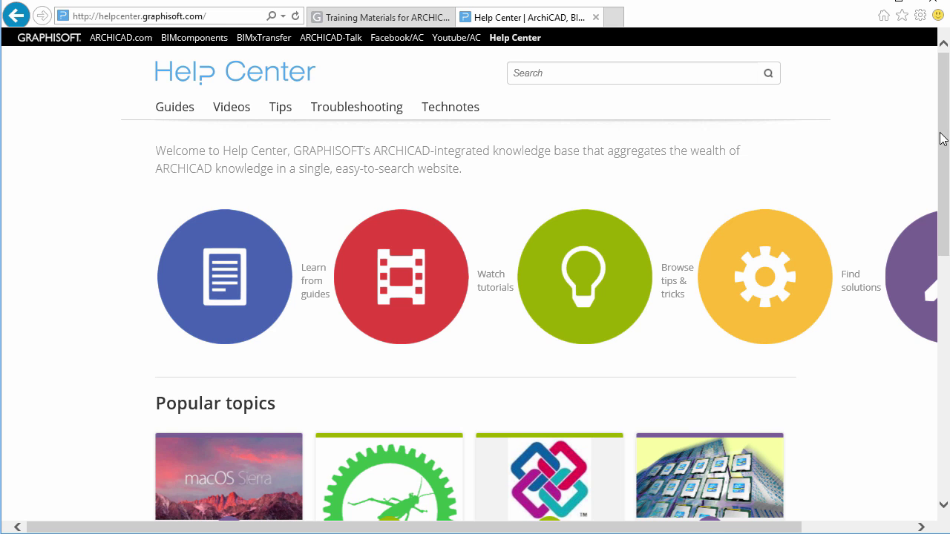
# Step: Scroll the Where to buy page down to the Contact GRAPHISOFT Worldwide map
pyautogui.moveTo(940, 108); pyautogui.dragTo(932, 287)
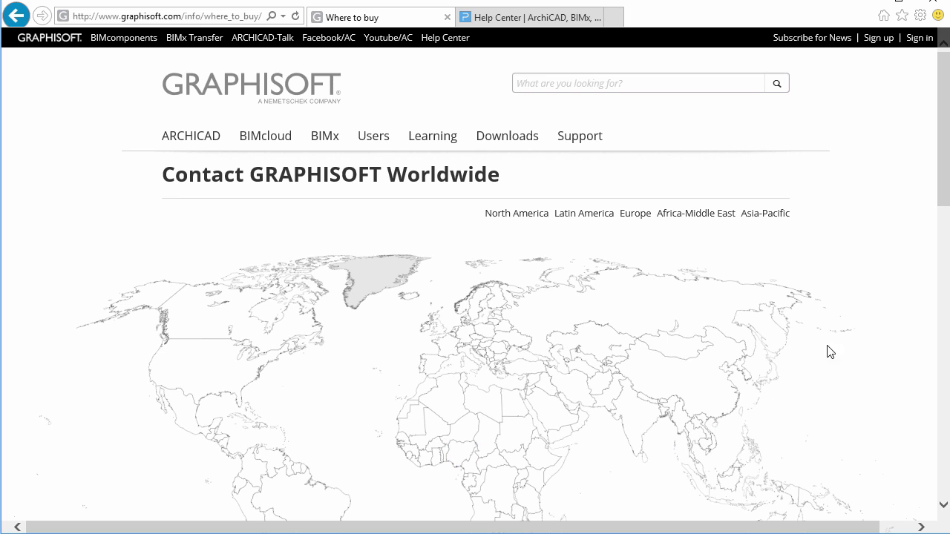
pyautogui.moveTo(943, 204); pyautogui.dragTo(947, 243)
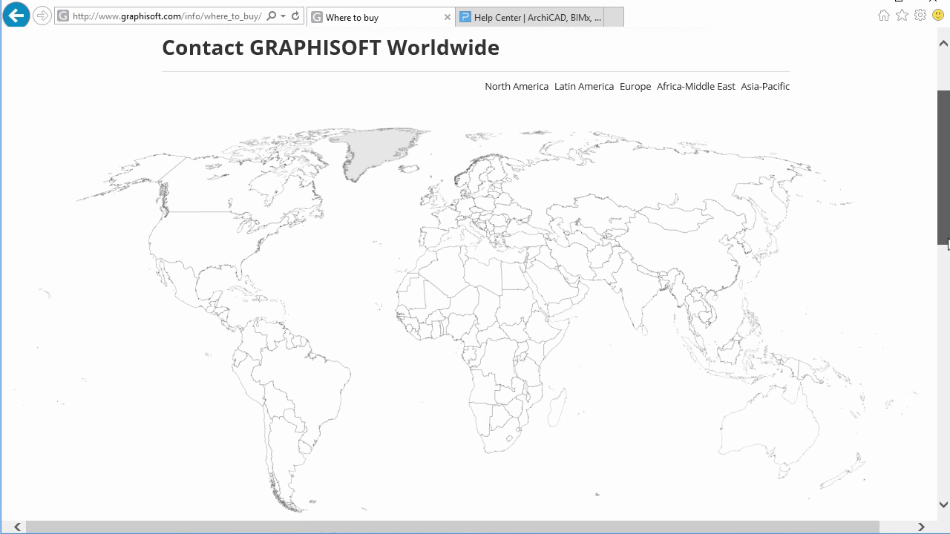